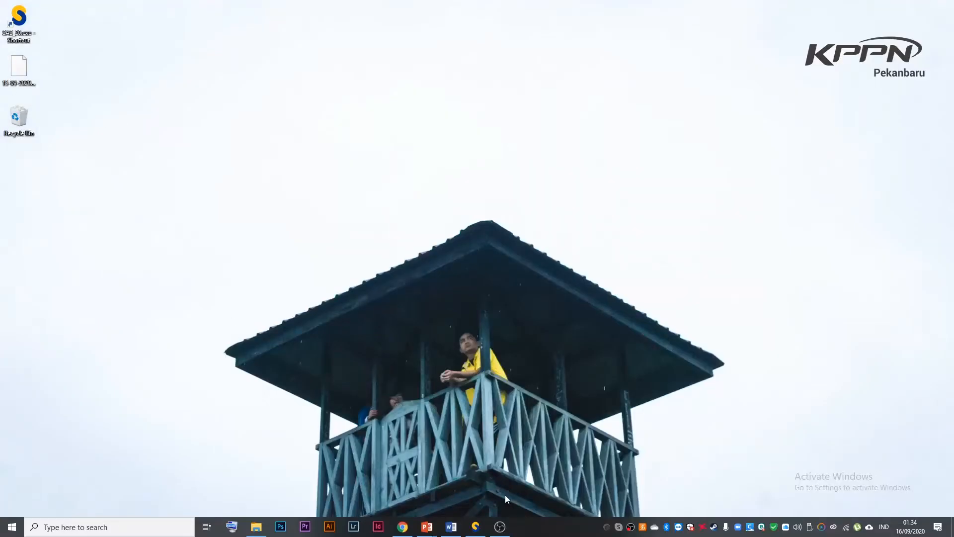
- Switch to Aplikasi SAS 2020 and open the Pengawasan Data Kontrak form for contract recording and ADK transfer
click(477, 528)
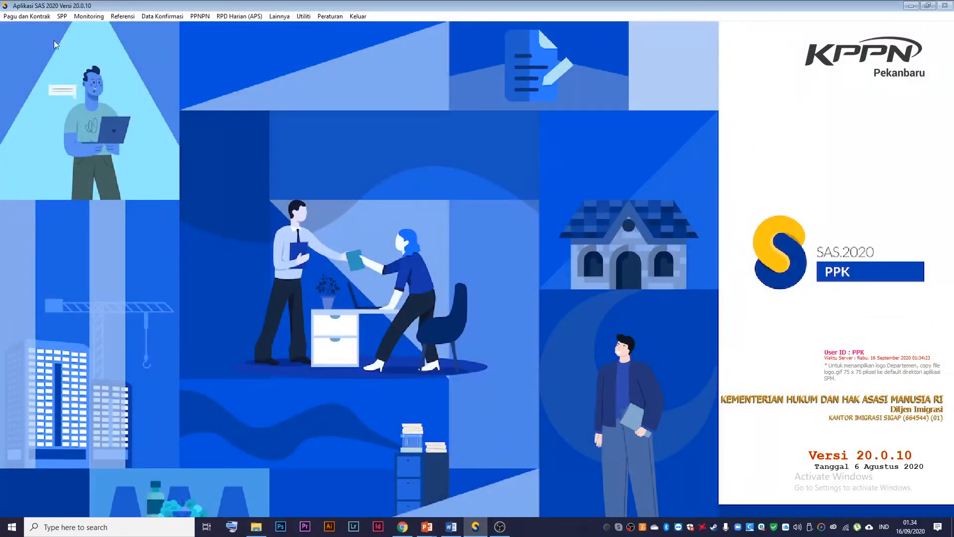
click(41, 17)
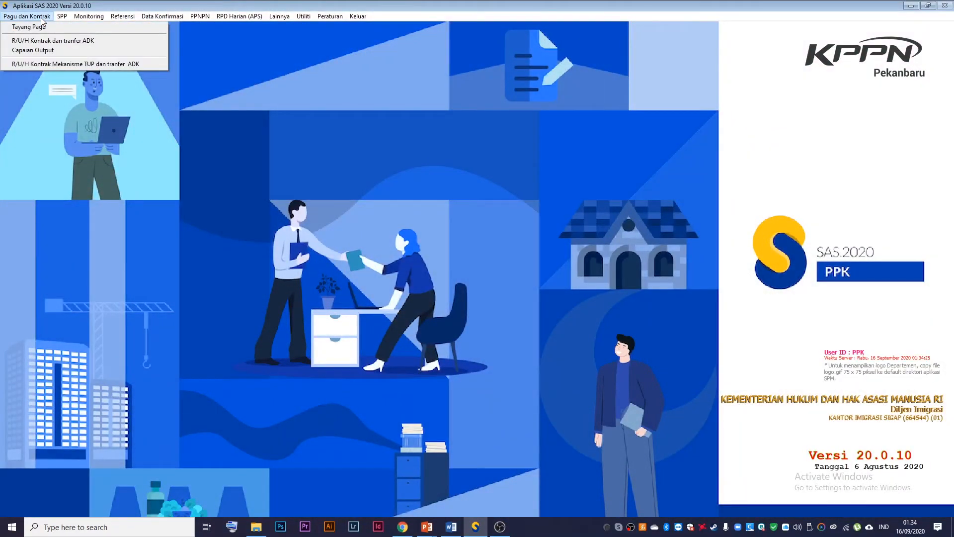
click(47, 49)
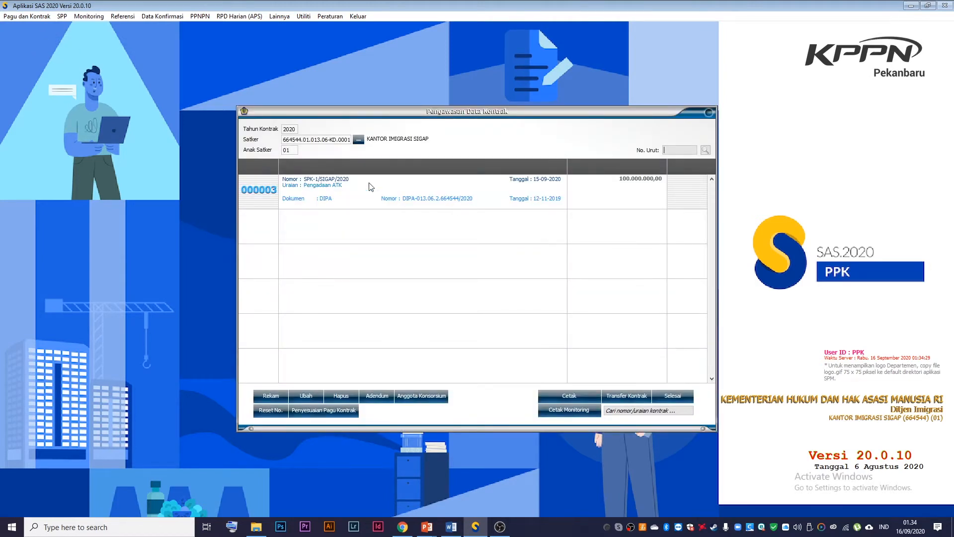
- Preview the Kartu Pengawasan Kontrak for the Pengadaan ATK contract and close the preview
click(478, 193)
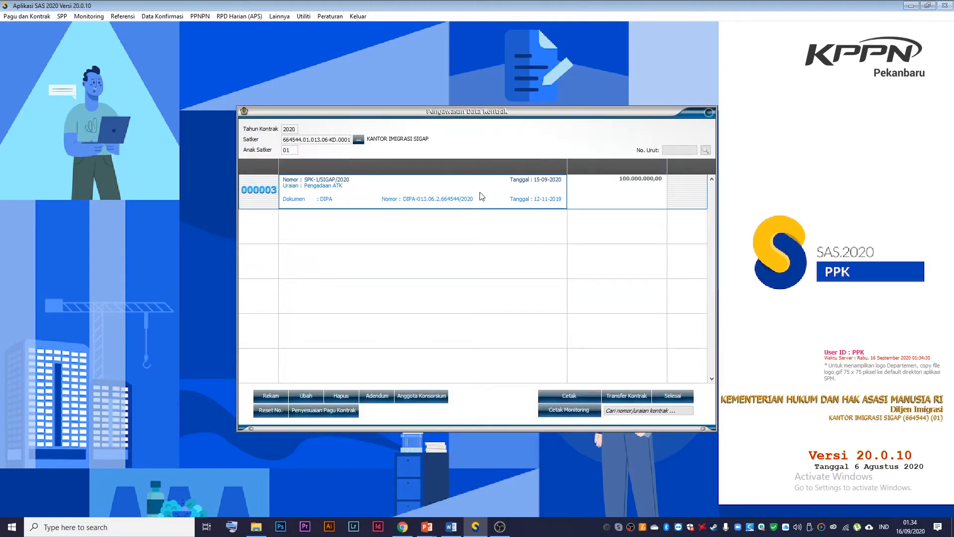
click(589, 394)
click(578, 374)
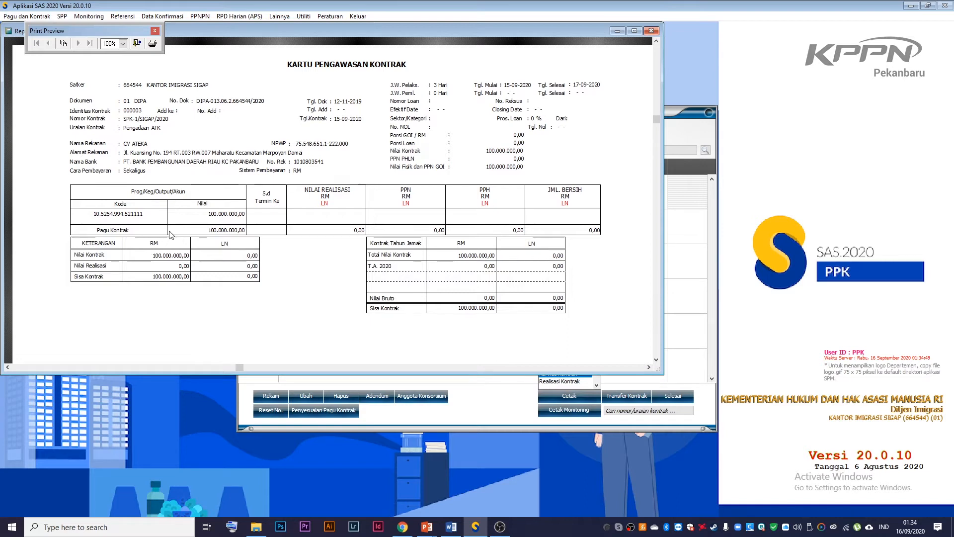
click(139, 43)
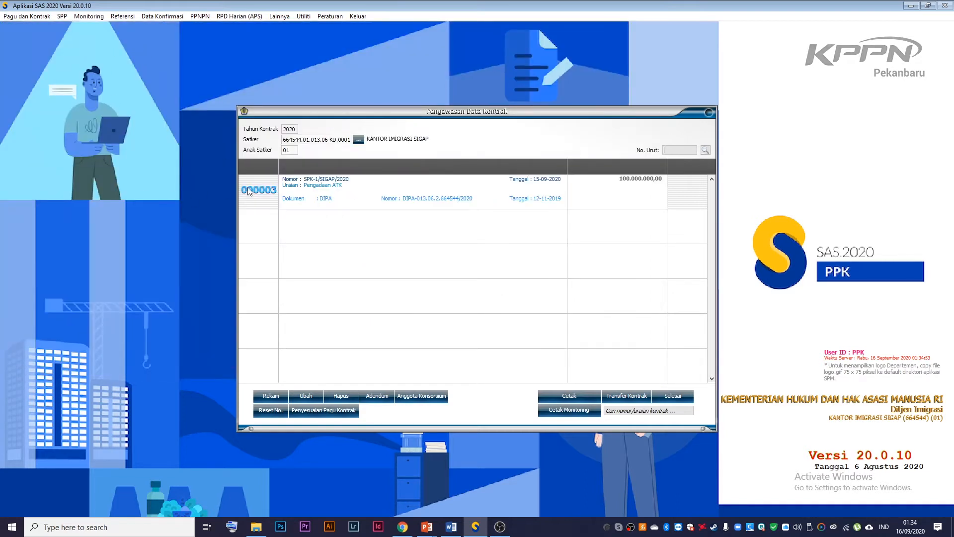
- Start an addendum for the Pengadaan ATK contract with addendum number 01 and date 16-09-2020
click(322, 194)
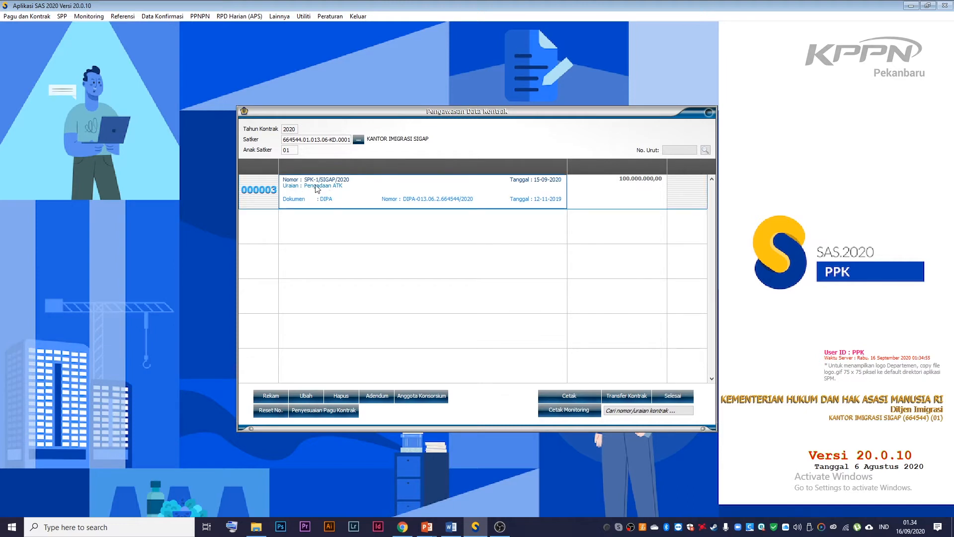
click(378, 396)
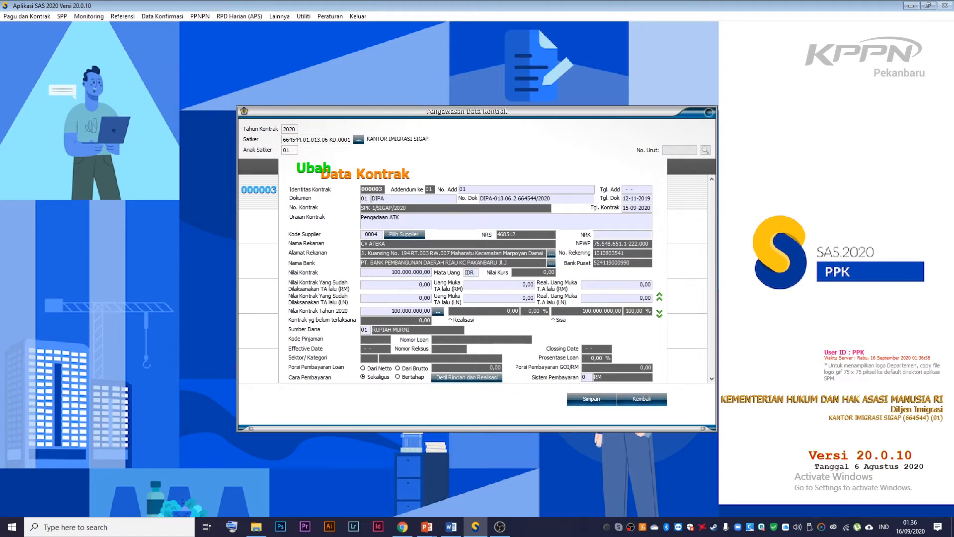
text(16-09-2)
- Set both the total contract value and the 2020 contract value to 80.000.000
drag(386, 272, 446, 273)
text(800.000.00)
click(392, 312)
text(80000000)
- Open the budget breakdown of the 2020 contract value and clear the contracted amount on account 521111 under sub-component 002.A
click(437, 311)
scroll(446, 278, down, 15)
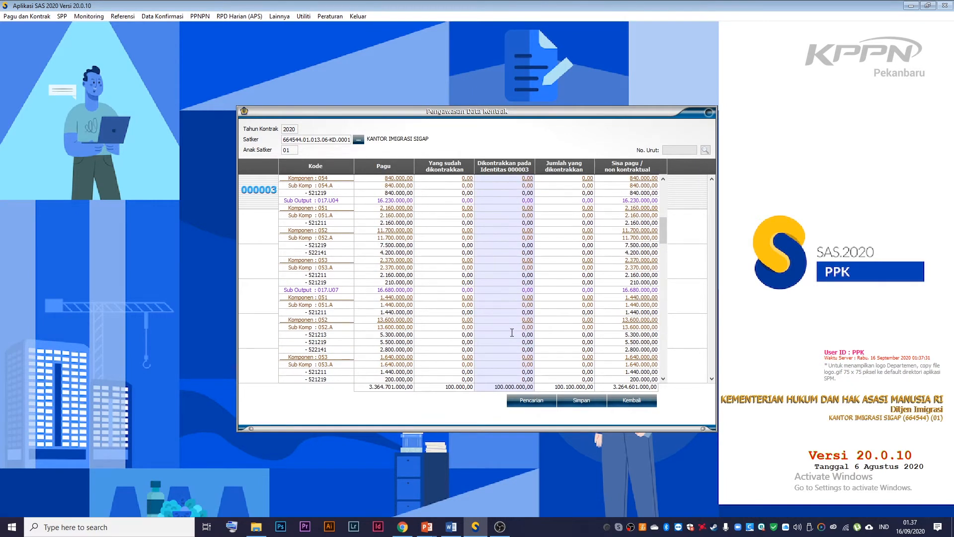
scroll(512, 332, up, 3)
scroll(513, 332, down, 4)
scroll(514, 332, down, 10)
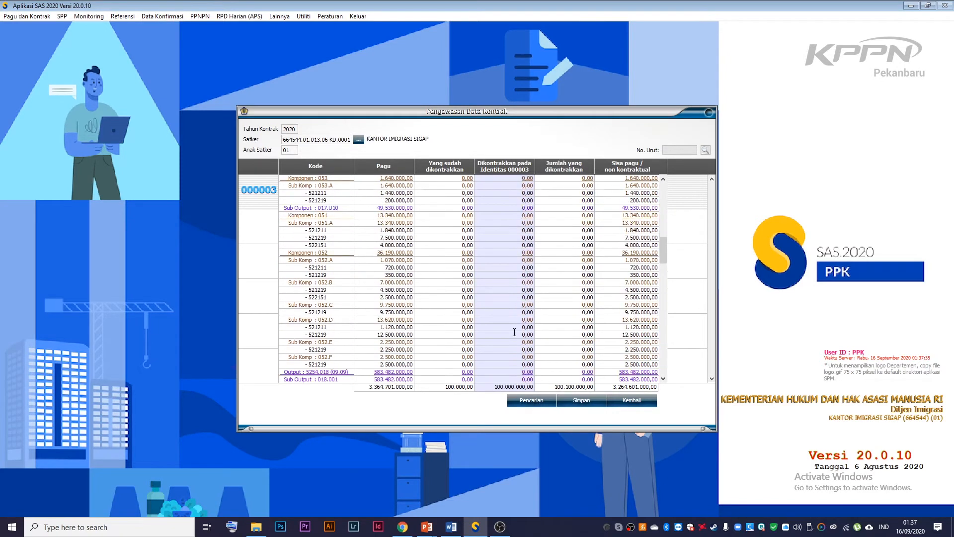
scroll(478, 267, down, 10)
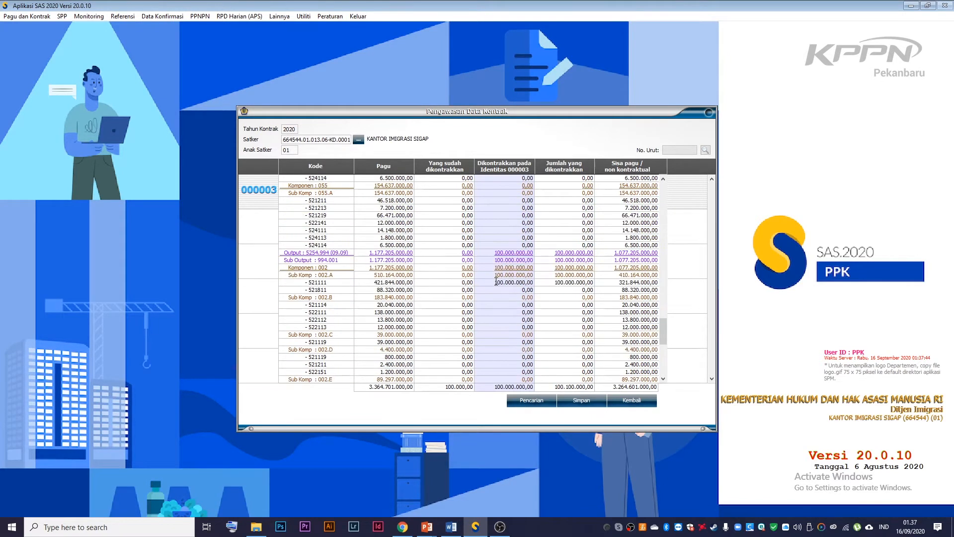
click(519, 284)
key(Delete)
- Allocate 80.000.000 to account 521811 under sub-component 002.A, and save the budget breakdown and the addendum
click(519, 291)
click(495, 289)
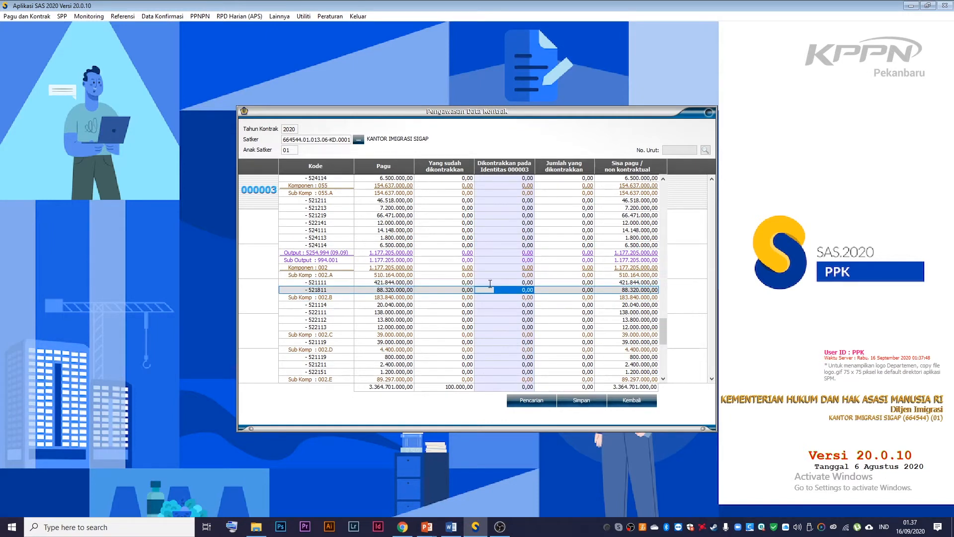
drag(477, 289, 545, 287)
text(80000000)
click(594, 403)
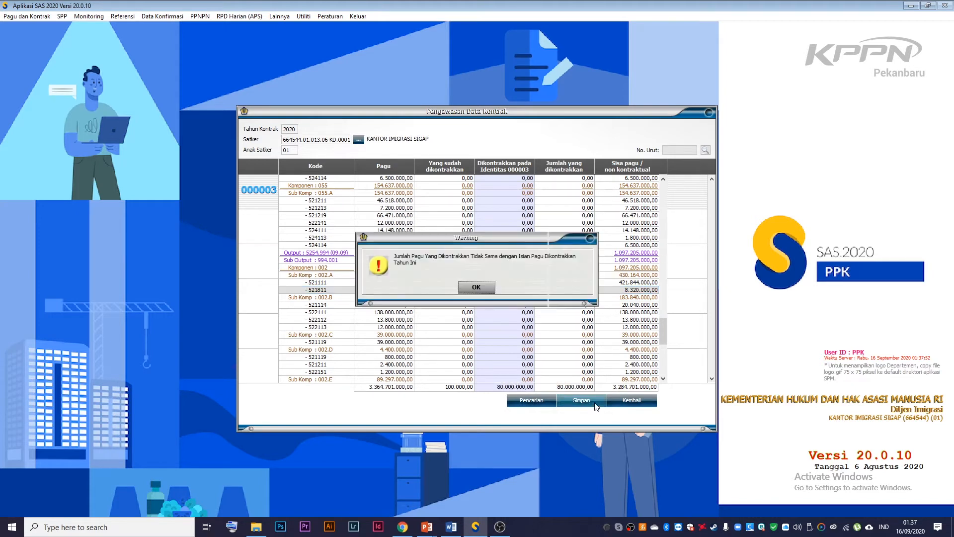
click(484, 289)
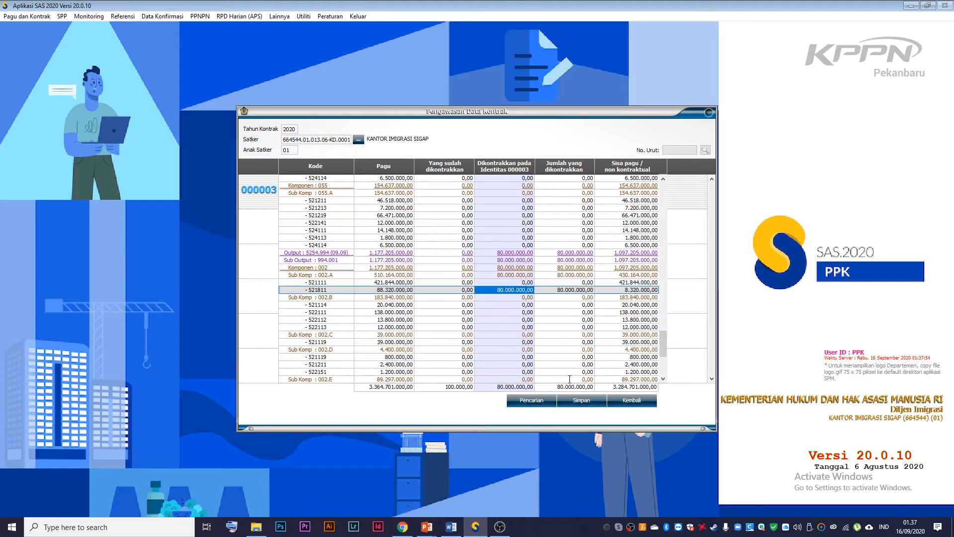
click(580, 404)
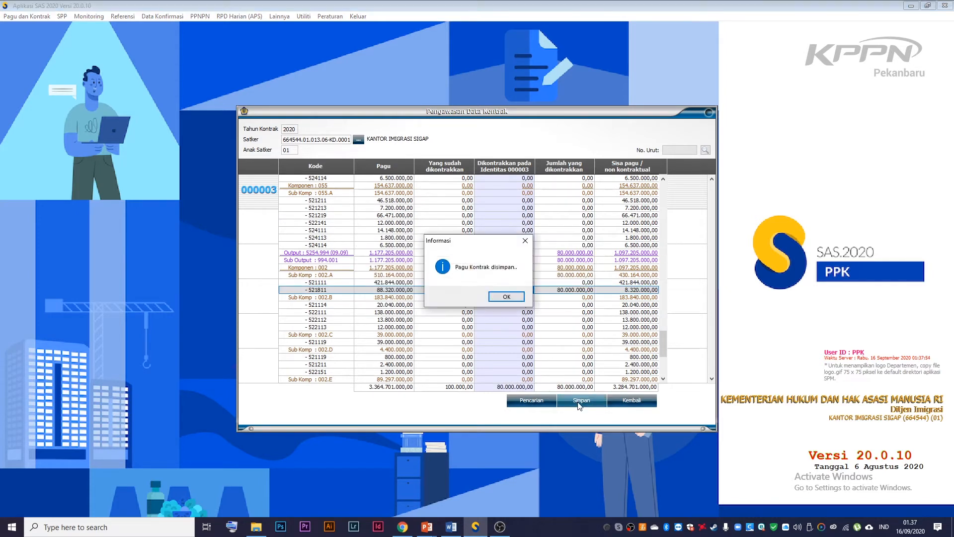
click(507, 296)
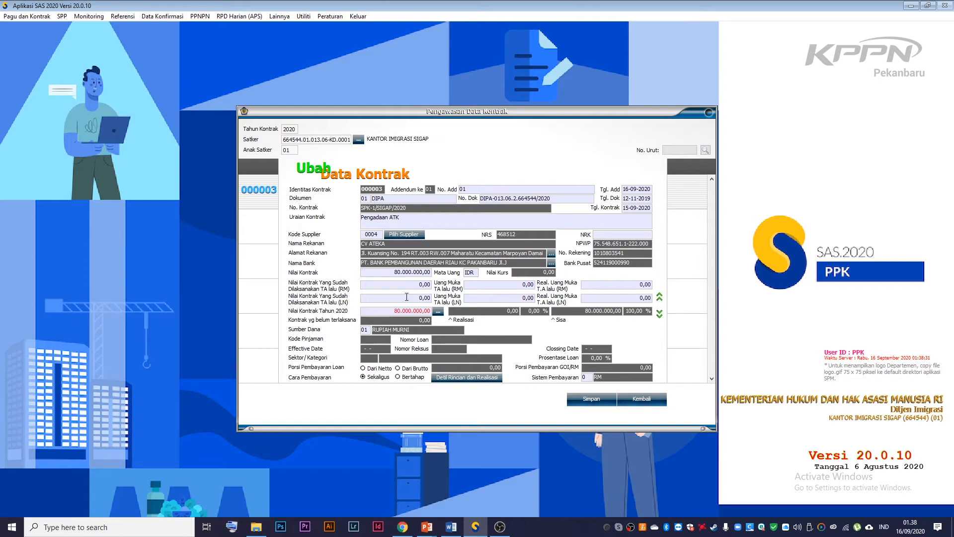
click(592, 400)
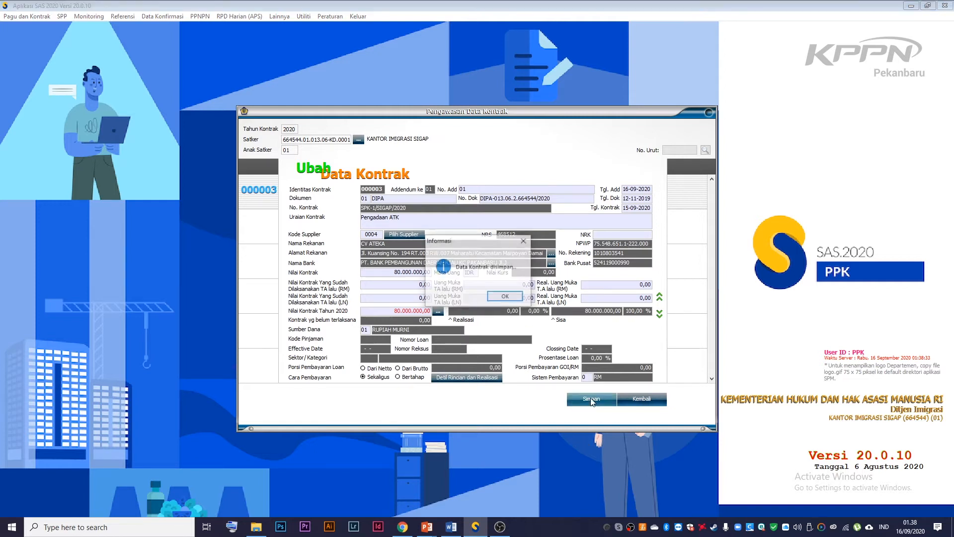
click(510, 301)
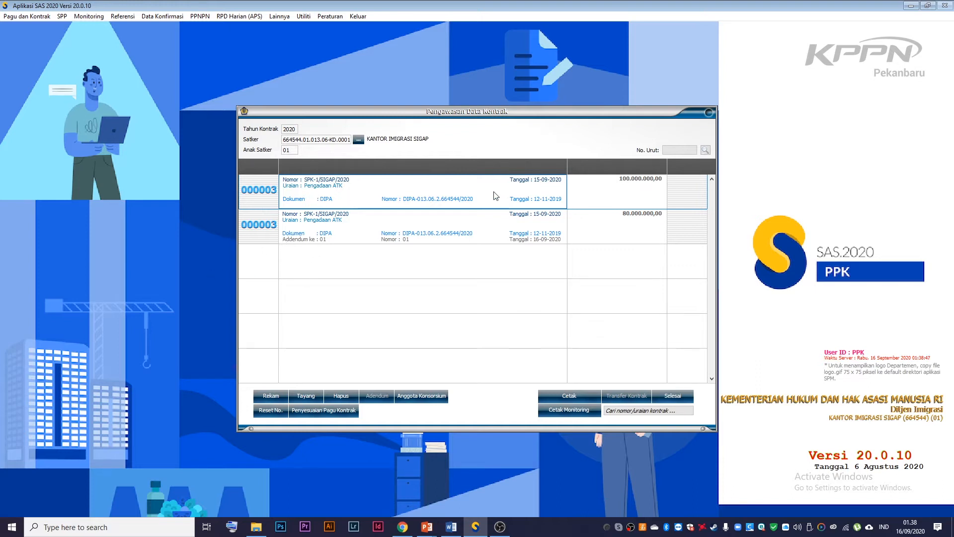
- Preview the Kartu Pengawasan Kontrak for the contract's addendum 01 and close the preview
click(351, 235)
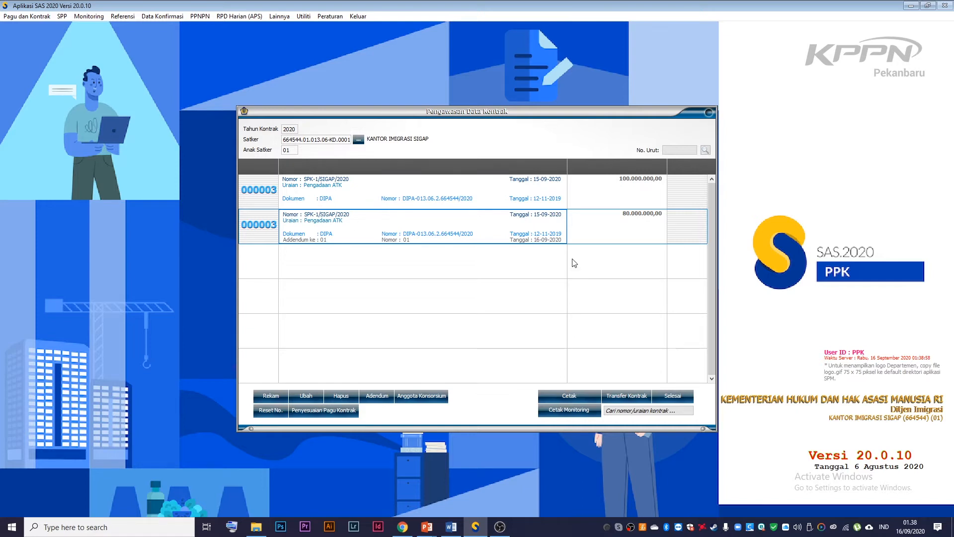
click(586, 399)
click(583, 374)
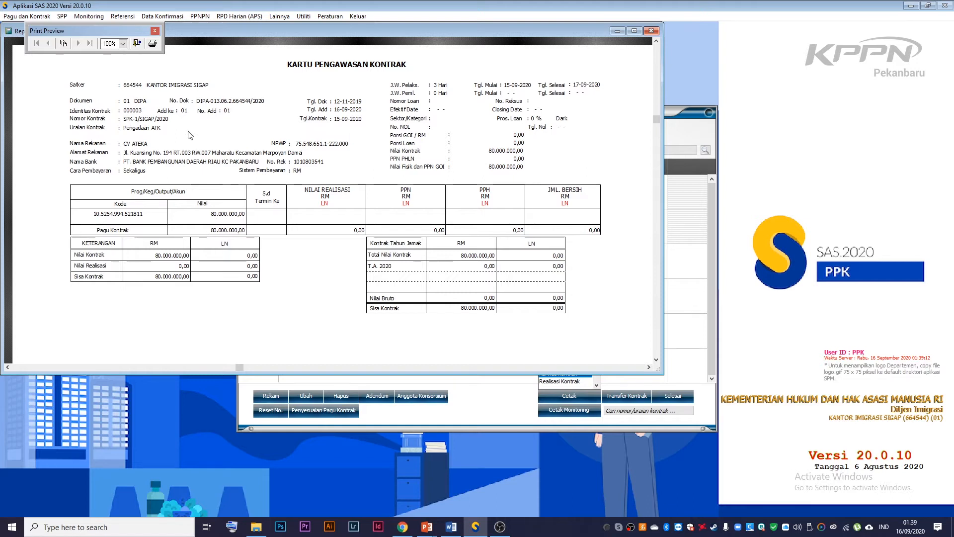
click(137, 44)
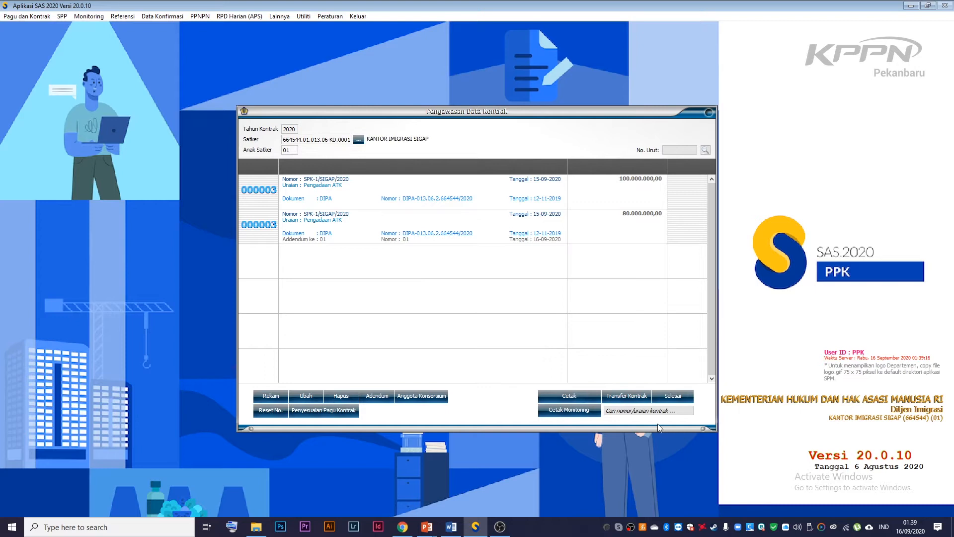
- Transfer the contract's addendum 01 data to the E:\ directory and confirm the transfer
click(637, 397)
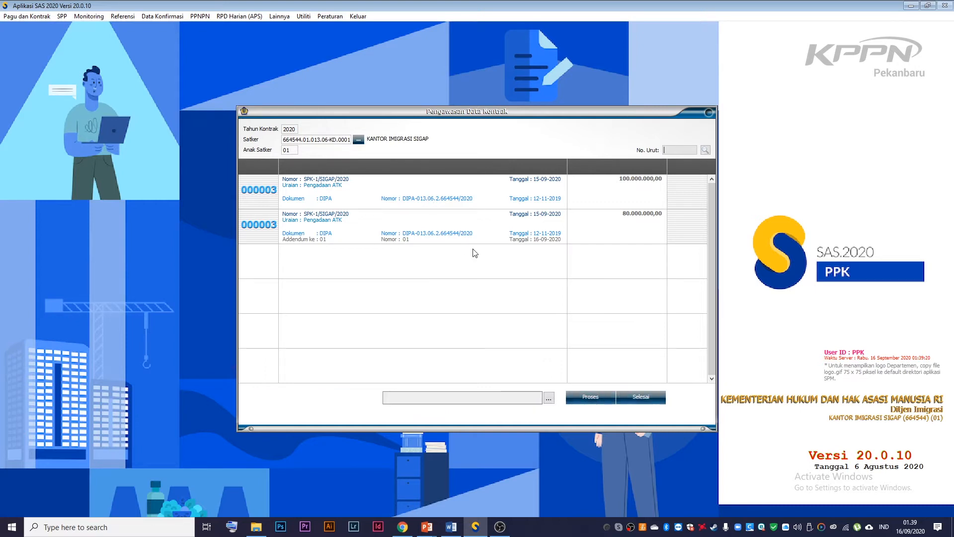
click(548, 397)
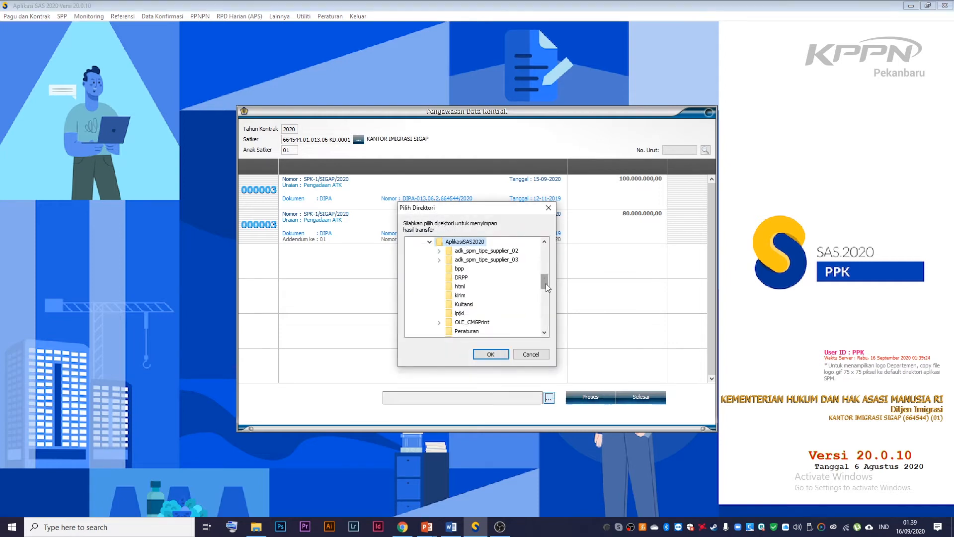
drag(544, 277, 547, 334)
click(457, 332)
click(491, 353)
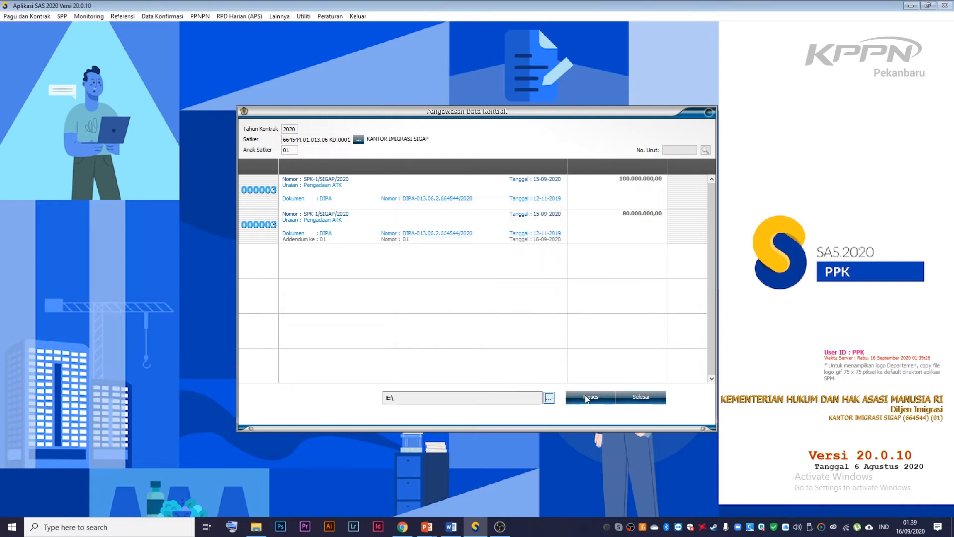
click(586, 396)
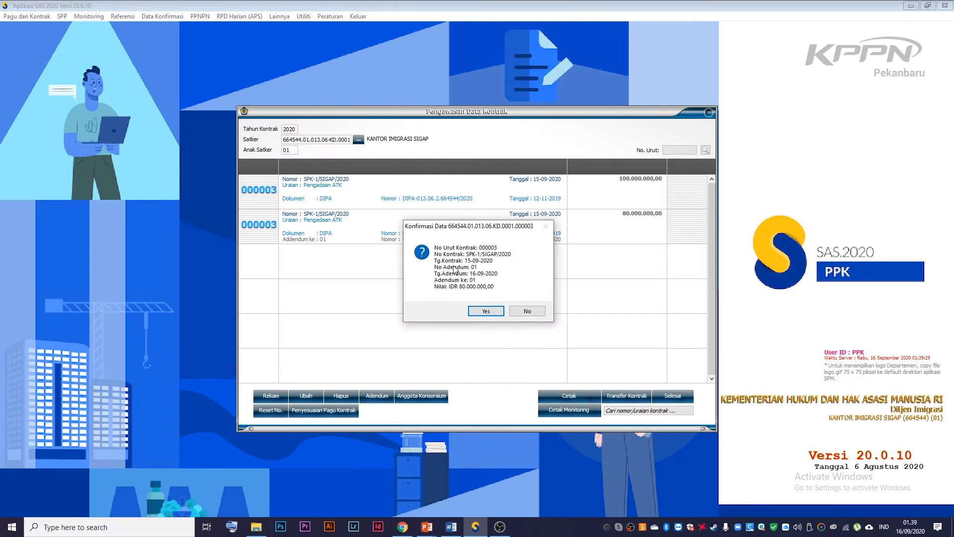
click(499, 315)
click(503, 300)
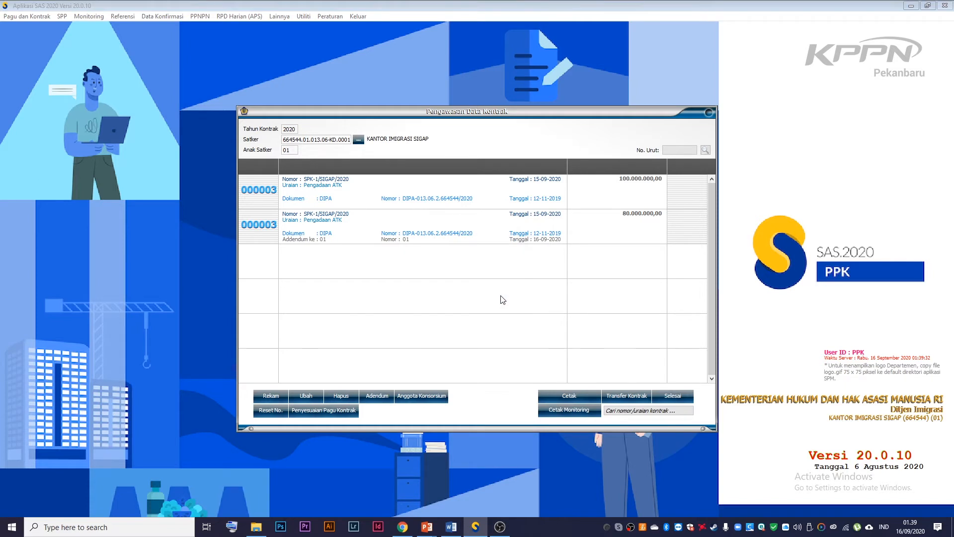
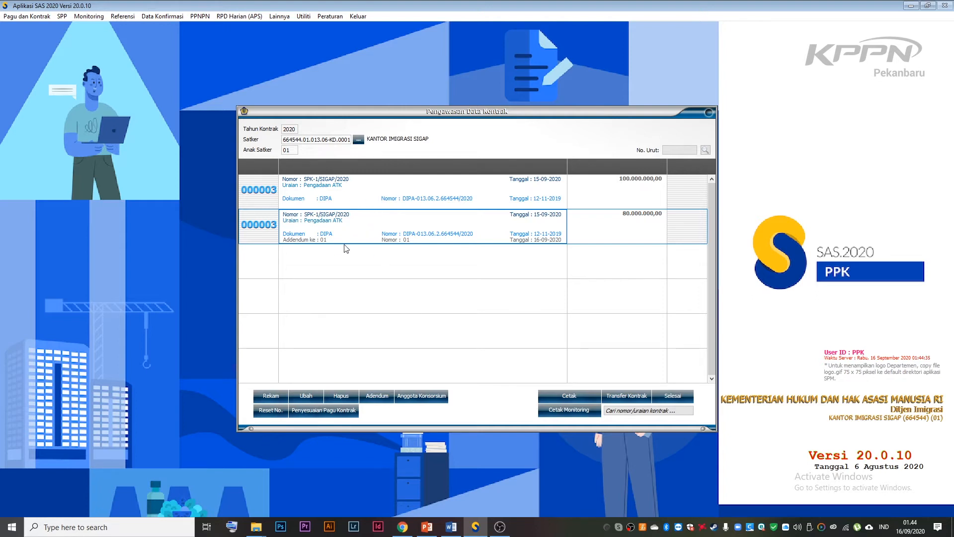
- Start a second addendum from the addendum 01 record and clear its copied addendum number
click(377, 396)
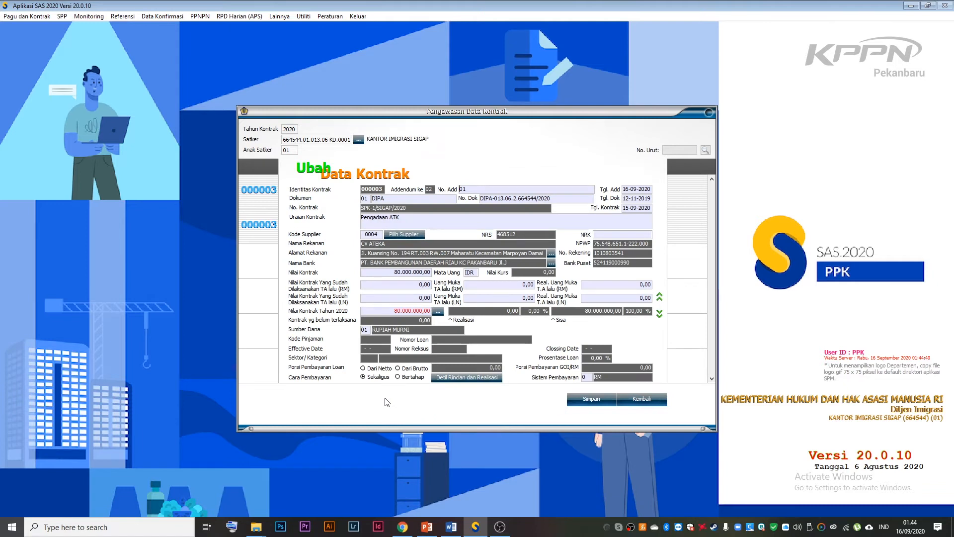
key(Delete)
key(Delete)
- Change the payment method to Bertahap and delete all existing term data in its payment details
click(660, 313)
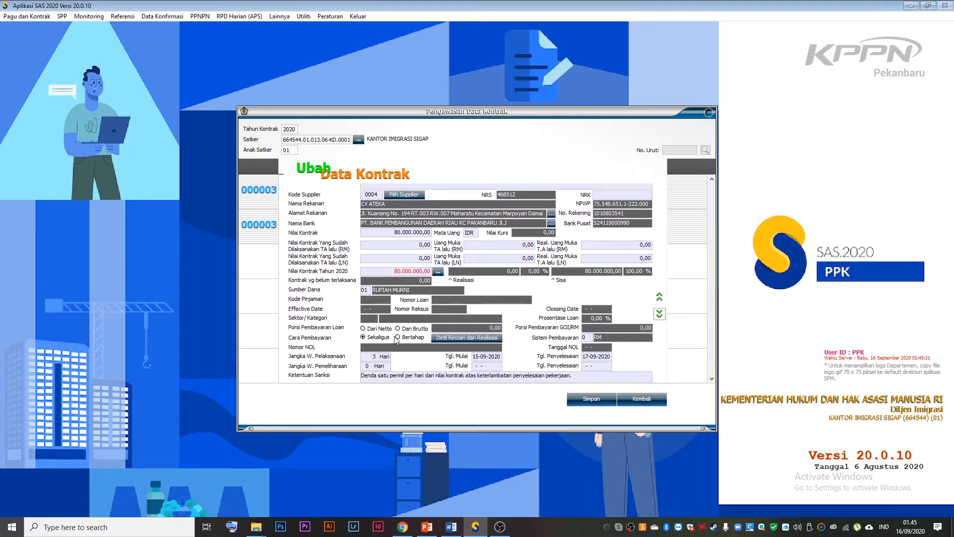
click(398, 337)
click(454, 337)
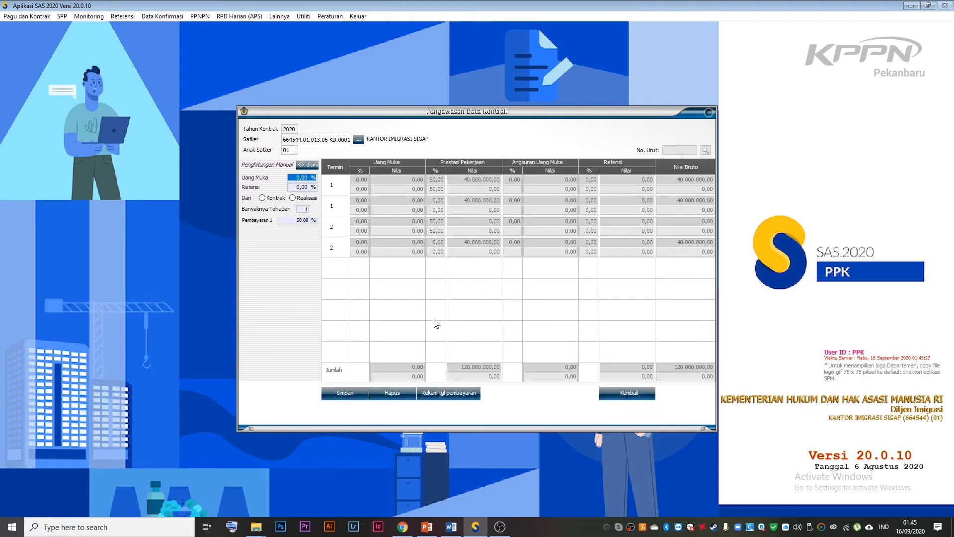
click(410, 394)
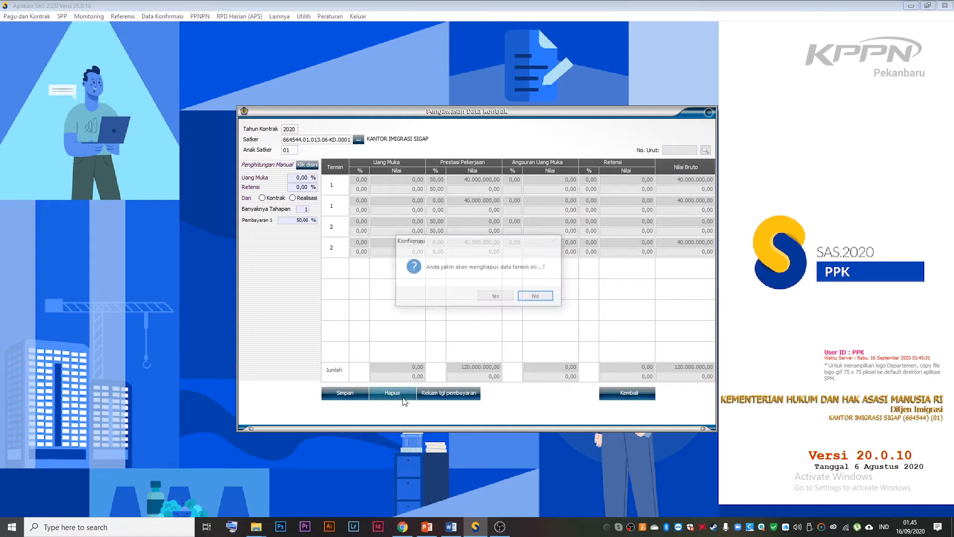
click(496, 298)
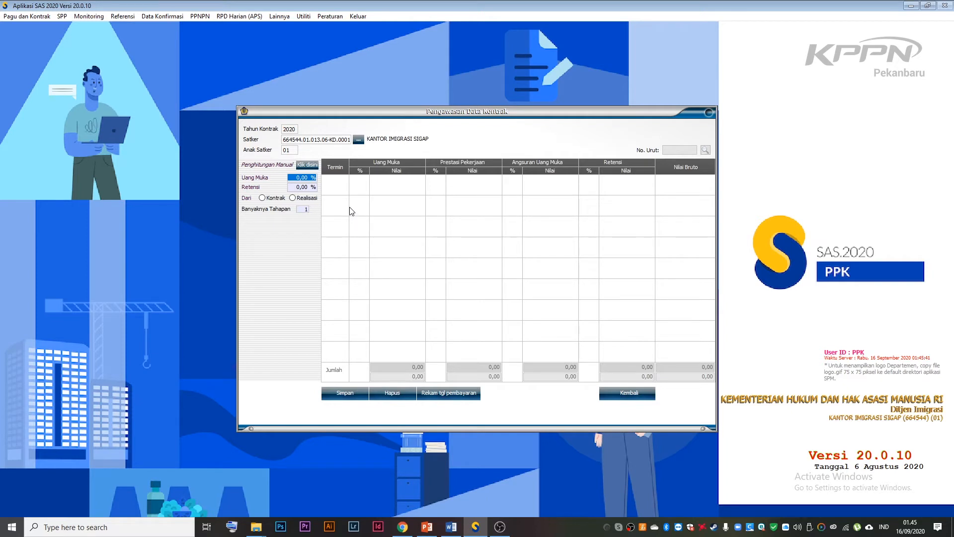
- Set the number of payment stages to 2 and the percentage for Pembayaran 2 to 100%
click(298, 209)
text(2)
key(Return)
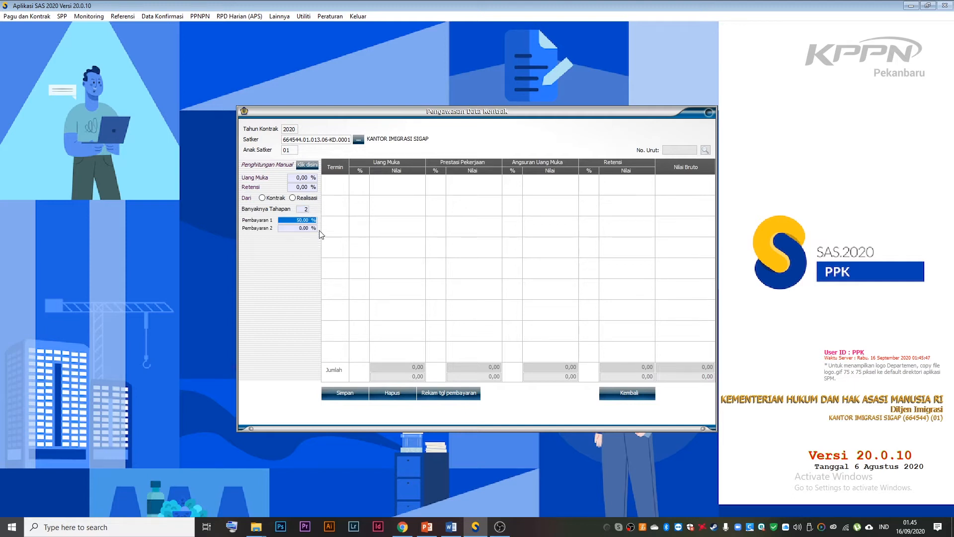
click(290, 229)
text(100)
key(Return)
- Record the payment dates 16-09-2020 for Pembayaran 1 and 21-09-2020 for Pembayaran 2
click(360, 400)
key(Return)
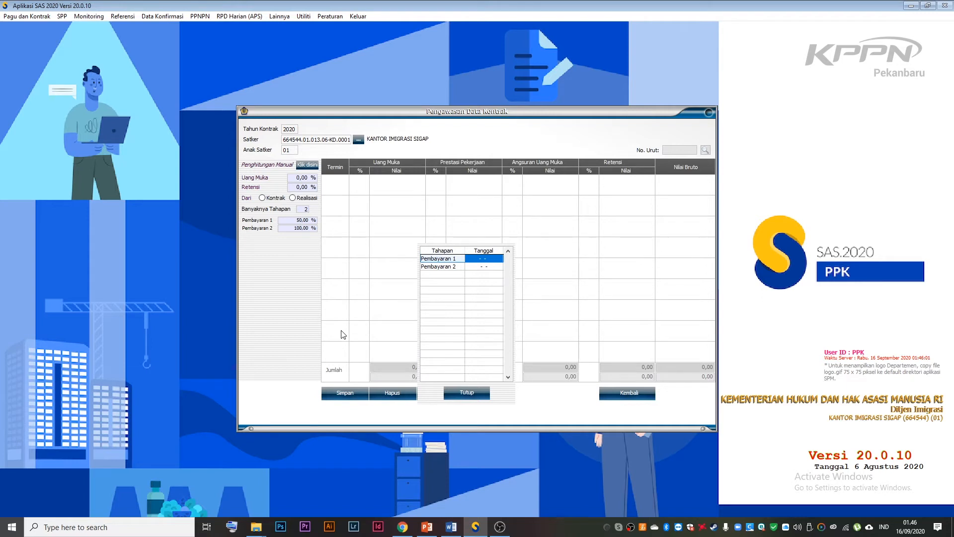
text(16-09-2020)
key(Return)
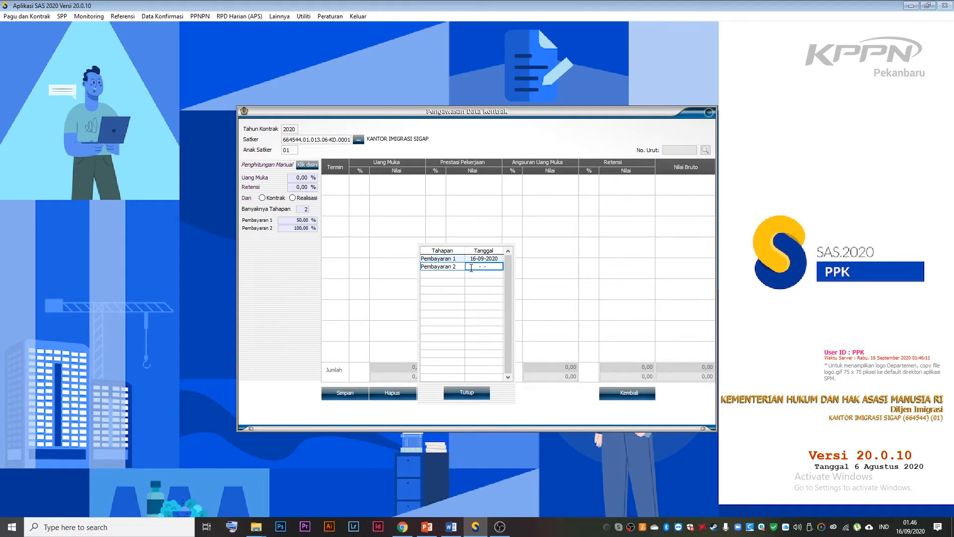
text(21-09-2020)
key(Return)
click(466, 391)
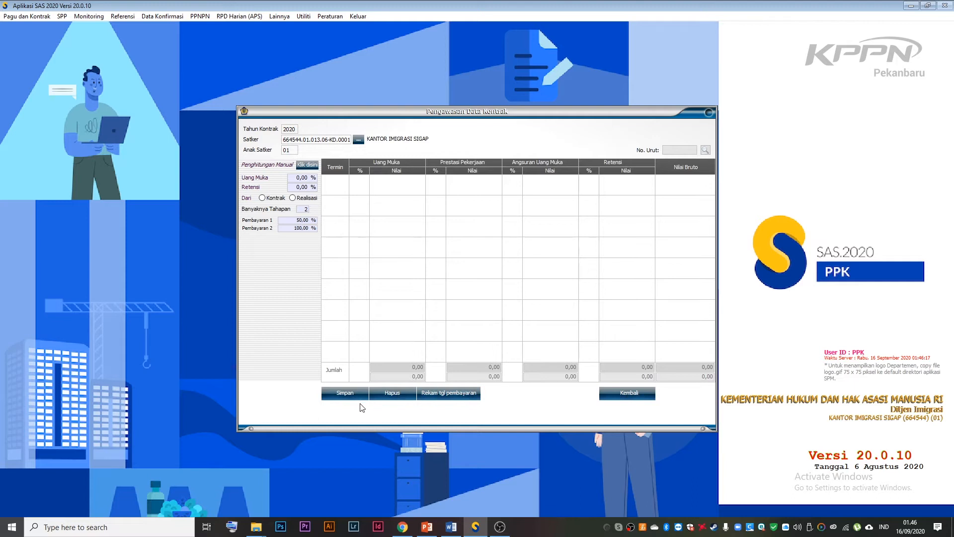
- Save the contract's term data, return to the contract form and save the second addendum's contract data
click(348, 394)
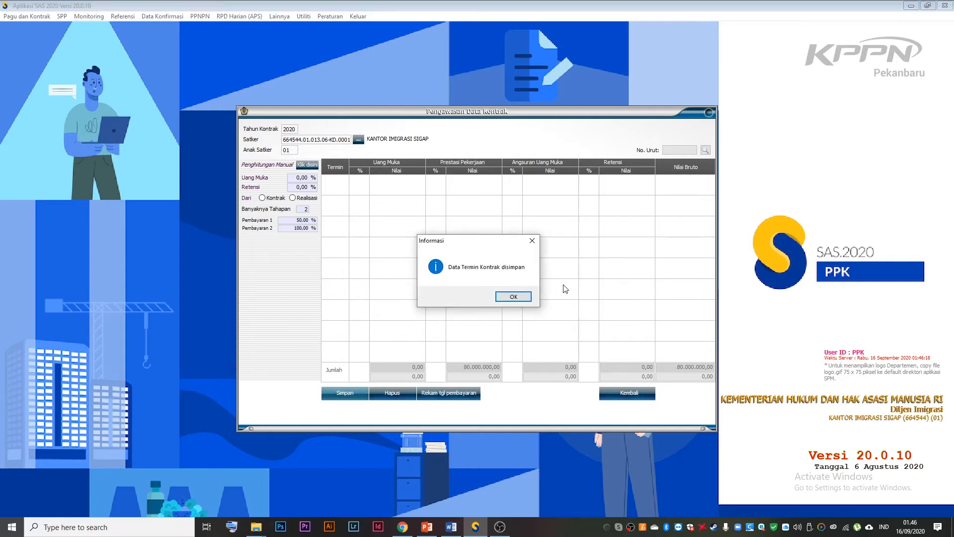
click(518, 296)
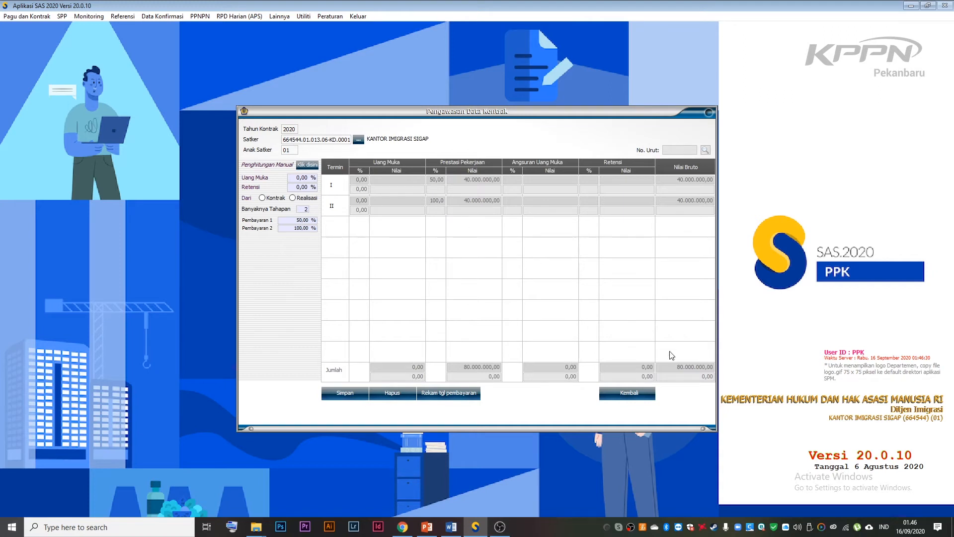
click(640, 396)
click(577, 399)
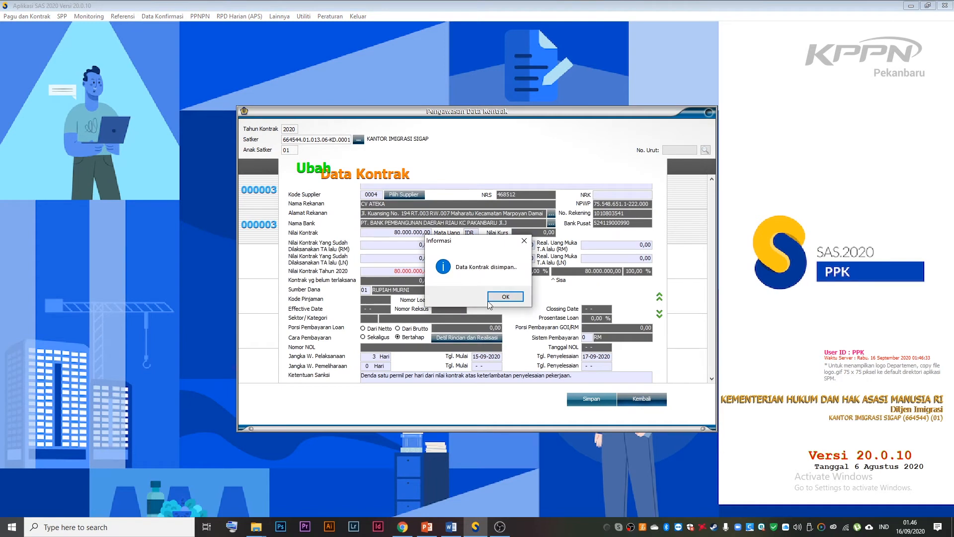
click(505, 297)
- View the Karwas Kontrak print preview for the addendum 02 record and close it
click(423, 272)
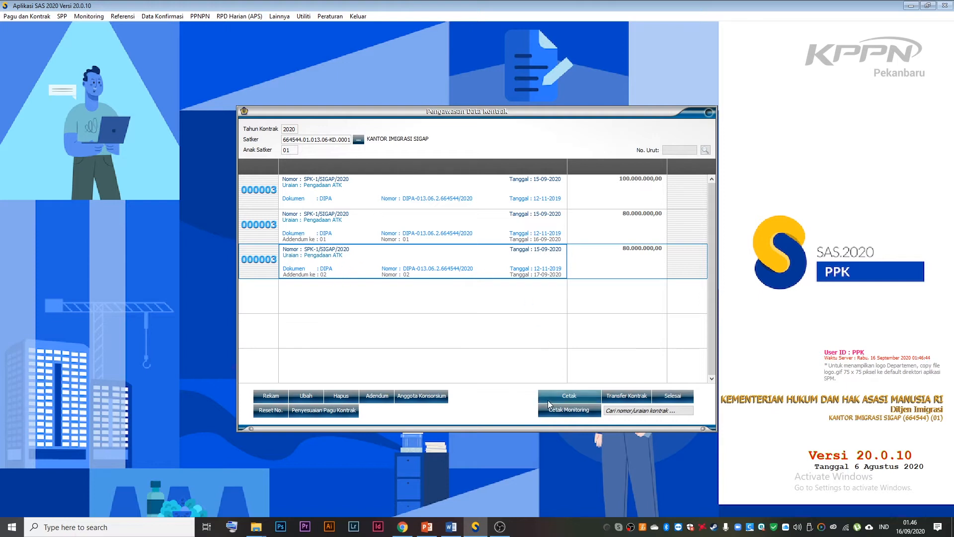
click(570, 395)
click(571, 374)
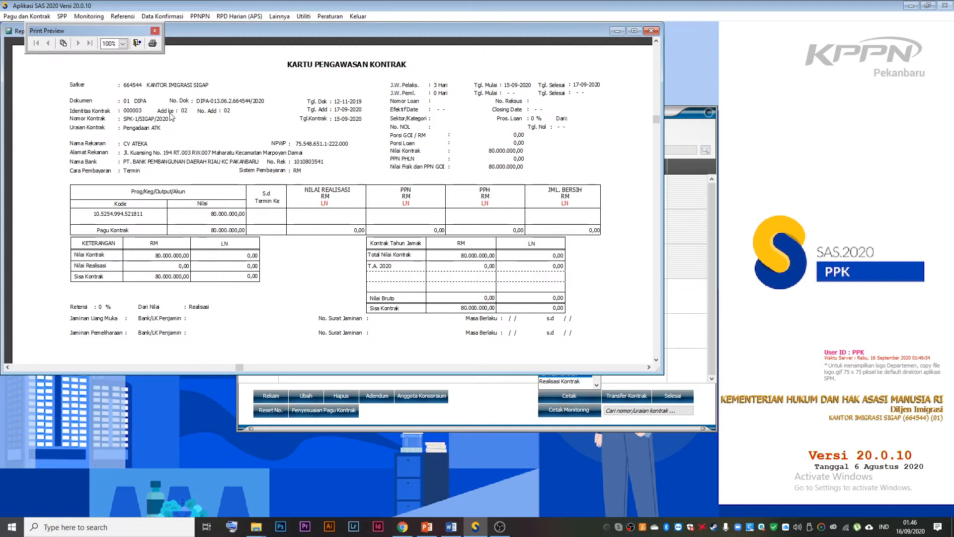
click(137, 43)
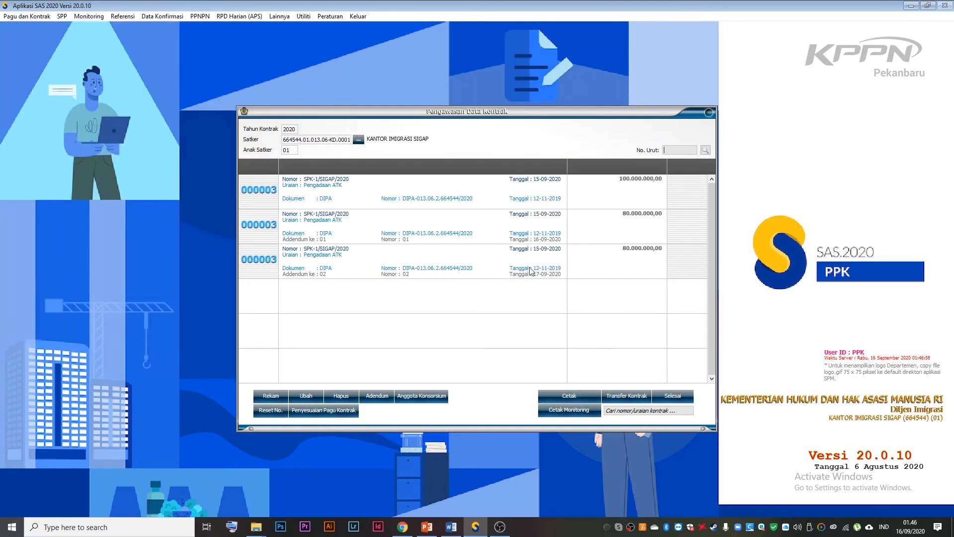
- Review the Realisasi Kontrak report for addendum 02 in print preview and close it
click(580, 394)
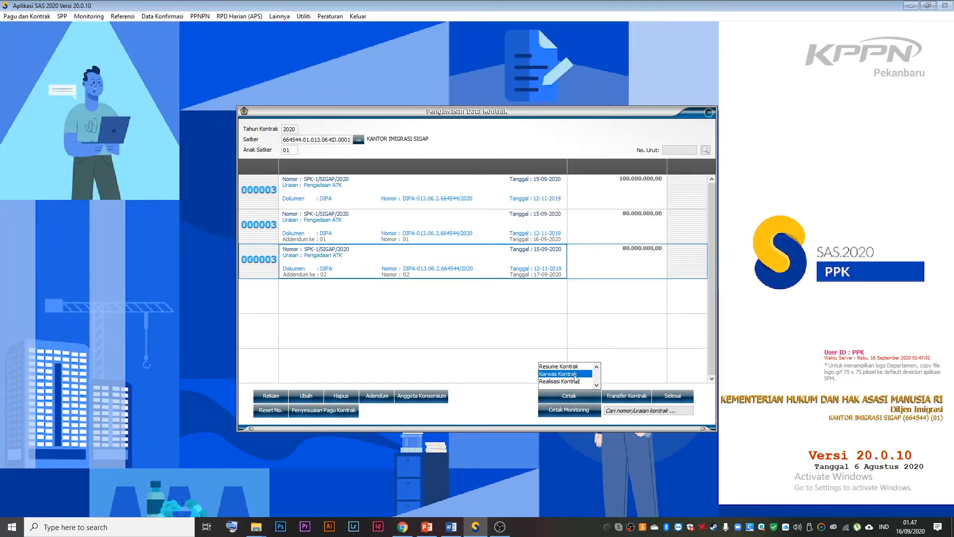
click(573, 381)
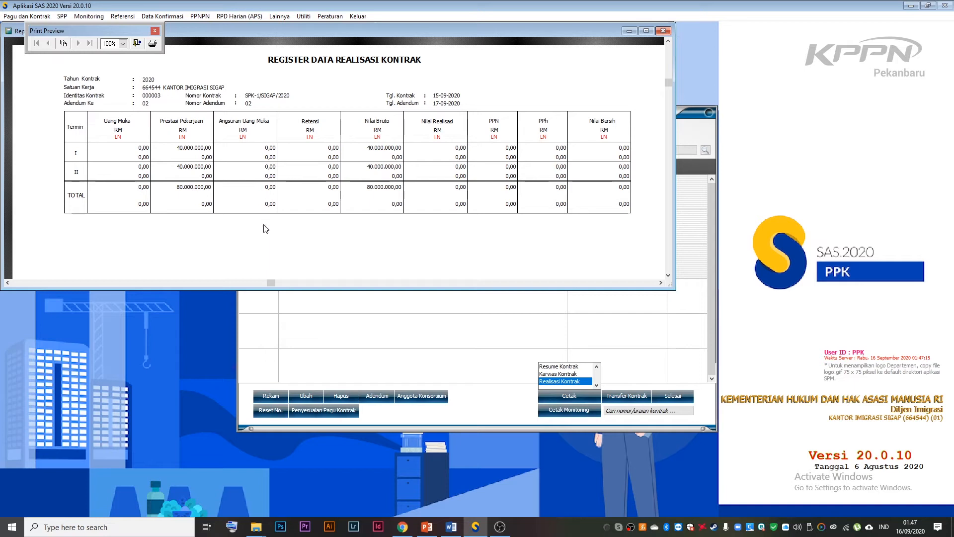
scroll(267, 224, down, 2)
scroll(266, 226, up, 2)
click(137, 44)
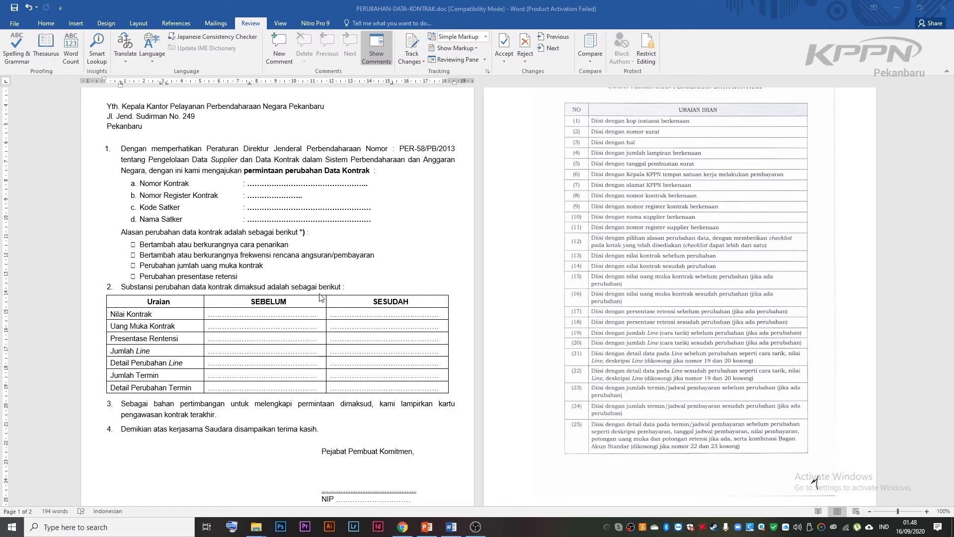
- Review the contract number, register number and Satker fields of the PERUBAHAN-DATA-KONTRAK.doc letter in Word
scroll(321, 297, up, 2)
scroll(254, 211, down, 1)
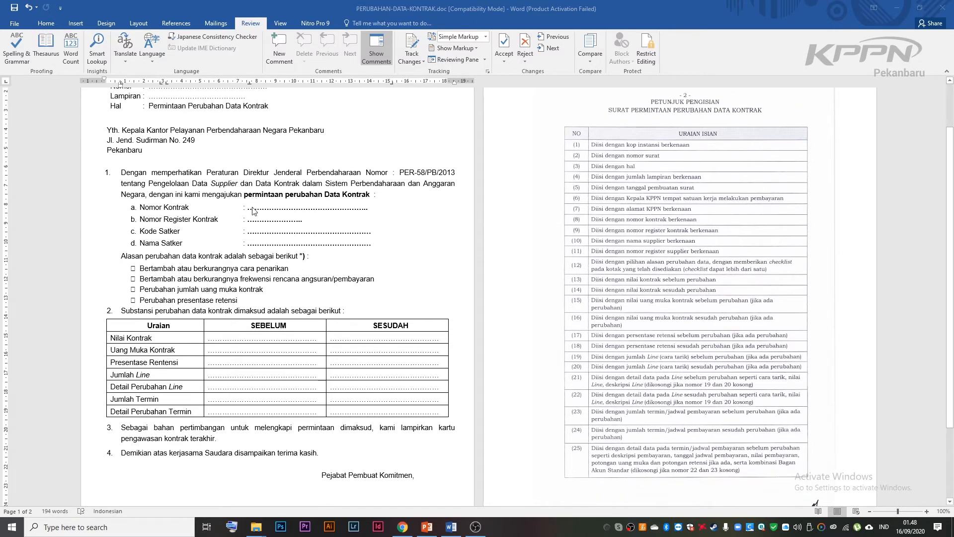
click(248, 207)
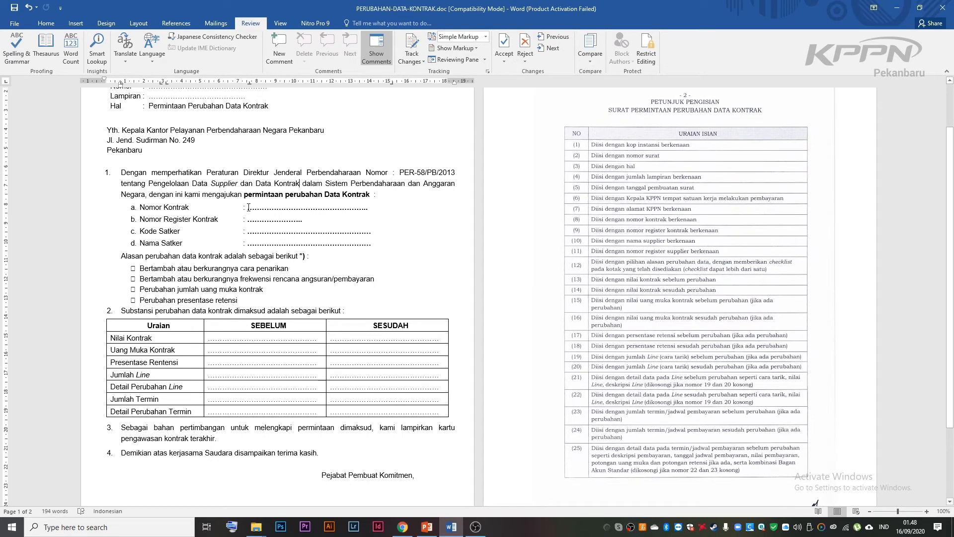
drag(248, 207, 368, 209)
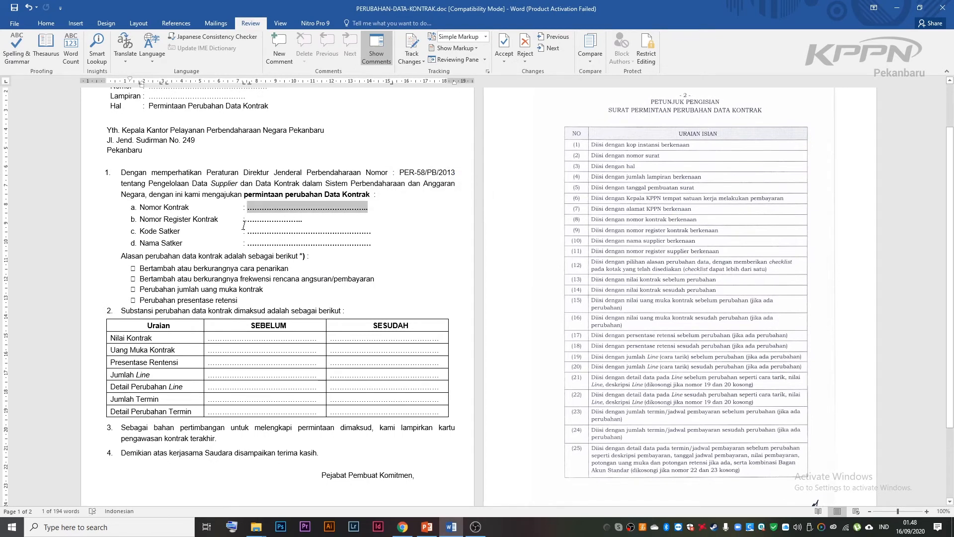
drag(249, 221, 302, 221)
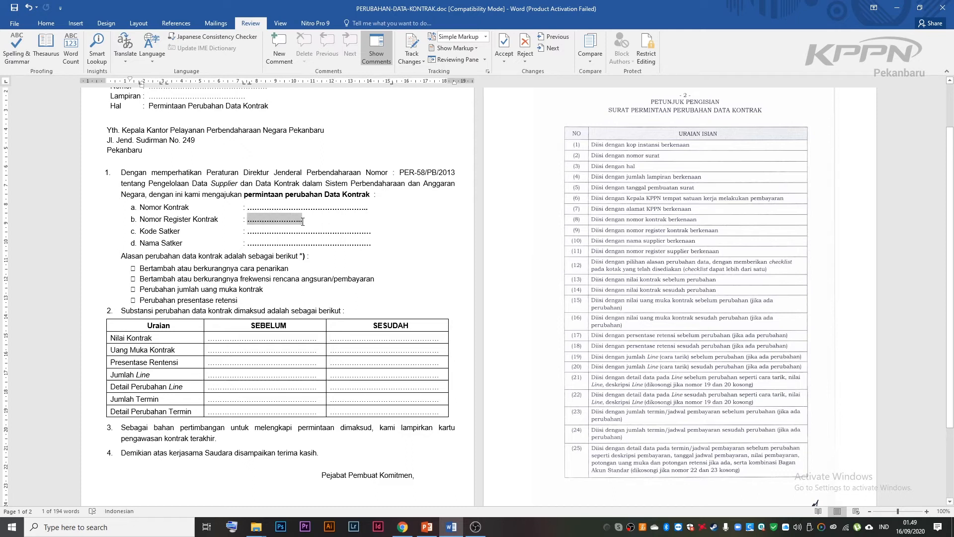
click(249, 232)
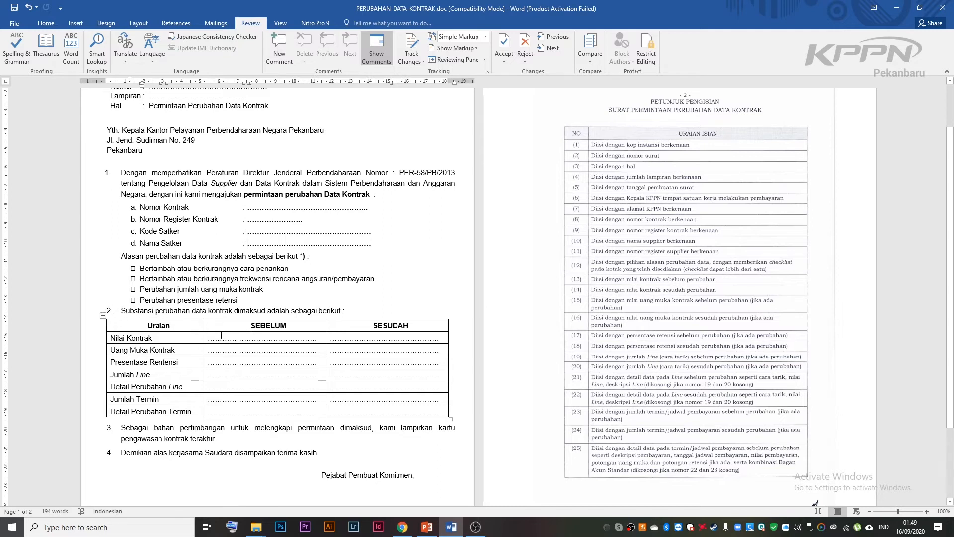
- Enter 80.000.000 as the Nilai Kontrak in both the SEBELUM and SESUDAH columns, centred in the cells
drag(211, 338, 320, 327)
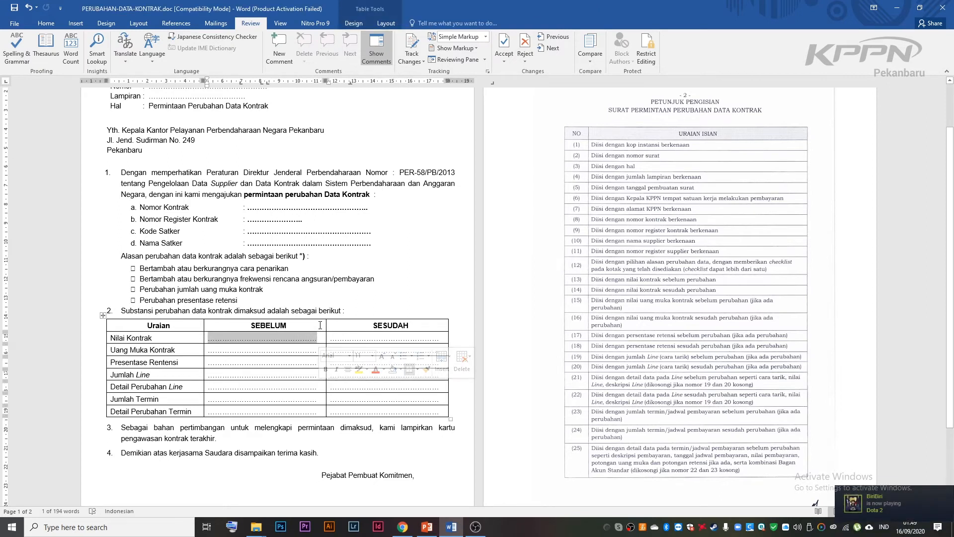
text(80)
key(ctrl+r)
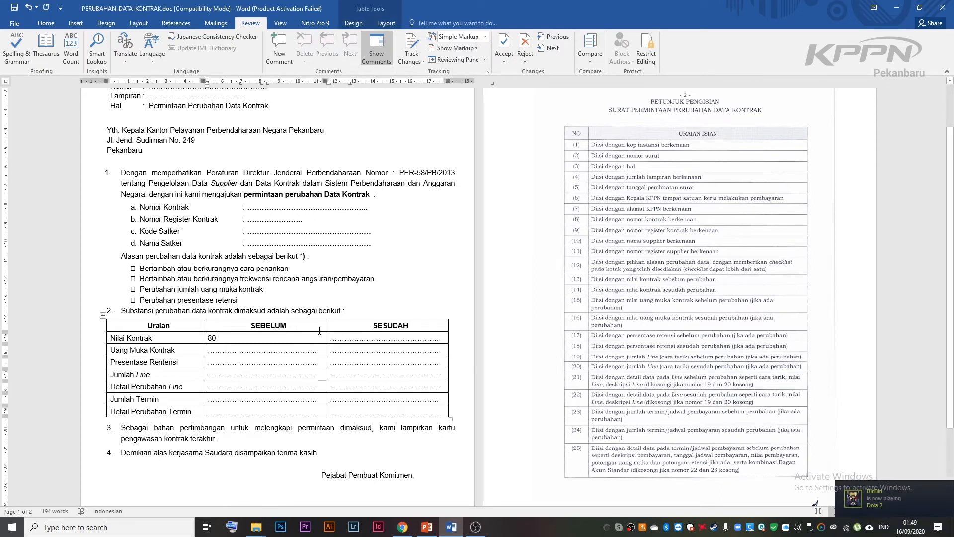
text(.0)
key(ctrl+e)
text(00.000)
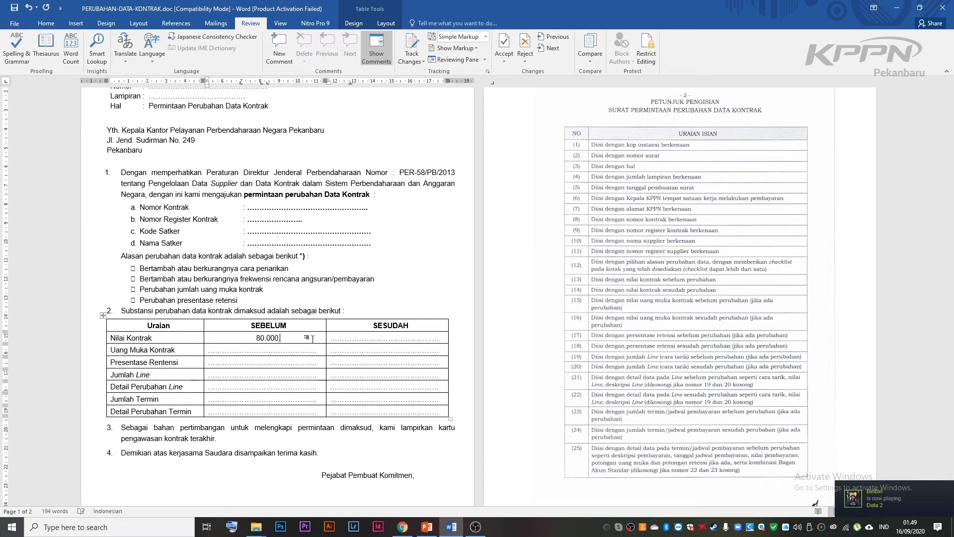
double_click(342, 340)
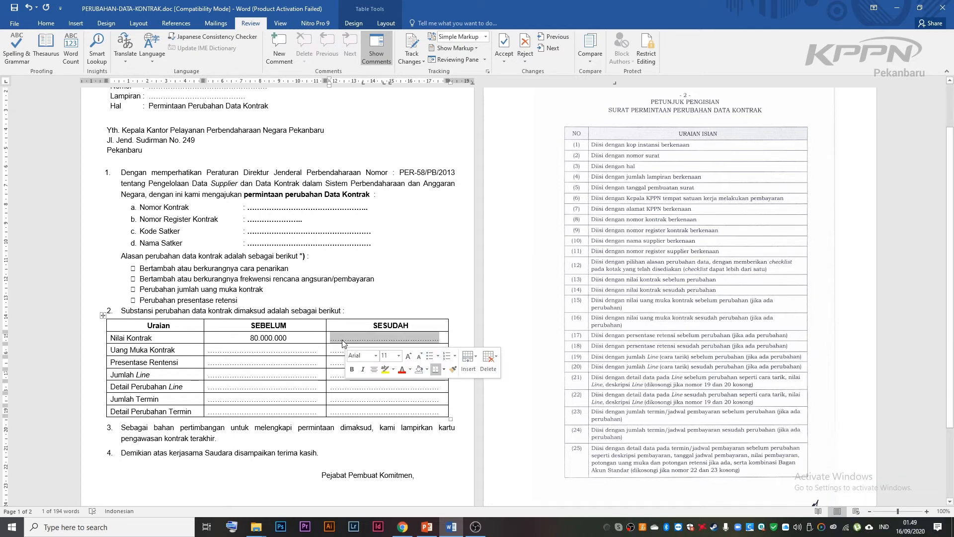
text(80.000.000)
key(ctrl+e)
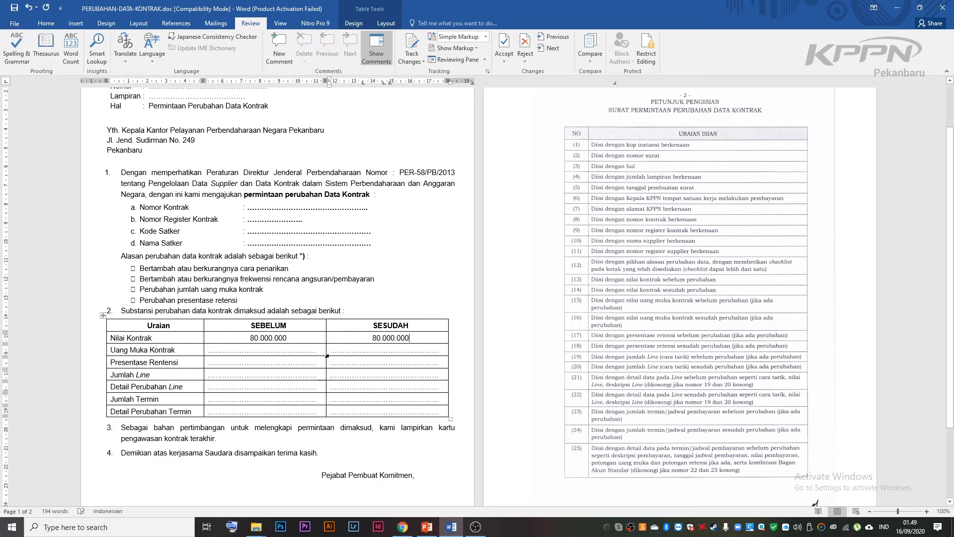
- Fill the Uang Muka Kontrak row with a centred dash in both the SEBELUM and SESUDAH columns
double_click(274, 355)
key(BackSpace)
text(-)
double_click(353, 348)
text(-)
key(ctrl+e)
click(247, 349)
key(ctrl+e)
- Fill the Presentase Rentensi row with a centred dash in both the SEBELUM and SESUDAH columns
double_click(257, 365)
text(-)
key(ctrl+e)
double_click(347, 361)
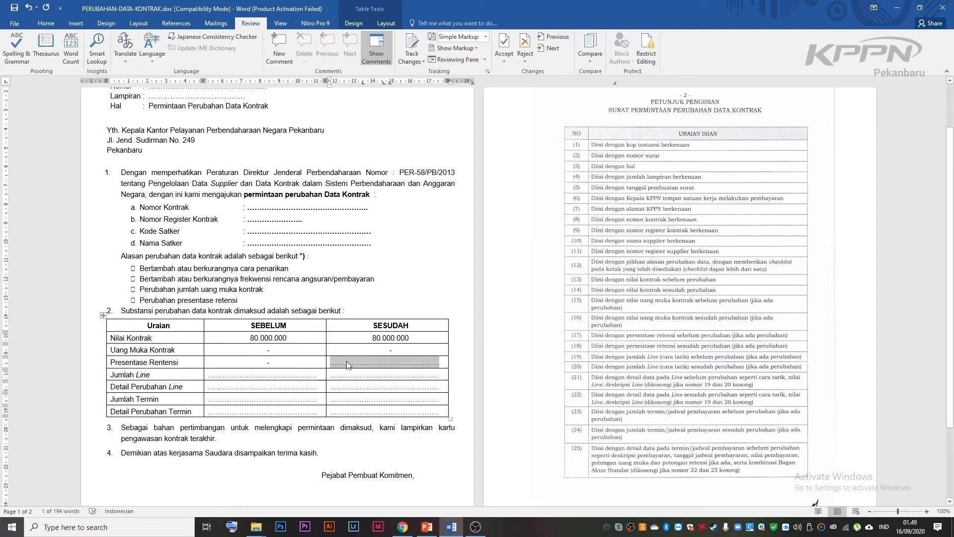
text(-)
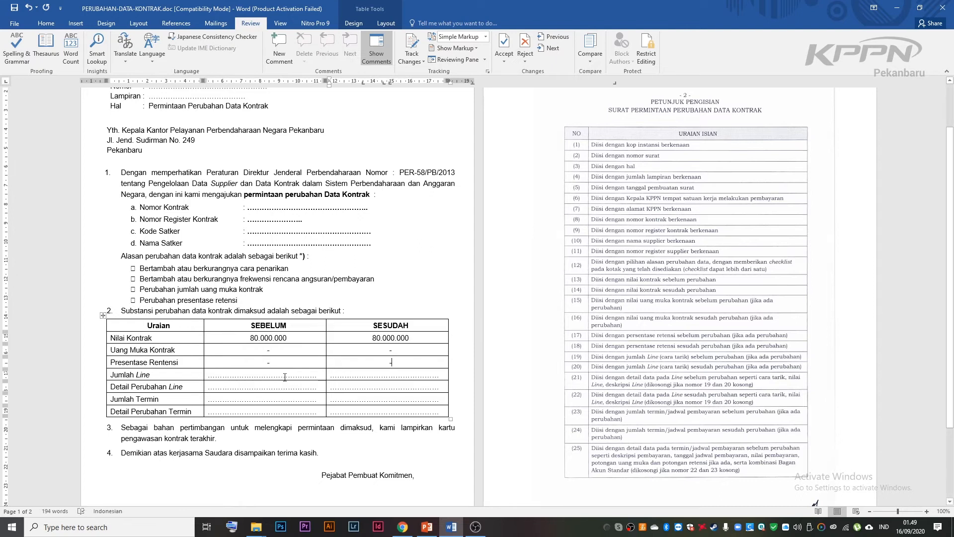
- Consult addendum 02's Karwas Kontrak report in SAS 2020 and enter 1 as the letter's Jumlah Line in both the SEBELUM and SESUDAH columns
double_click(285, 376)
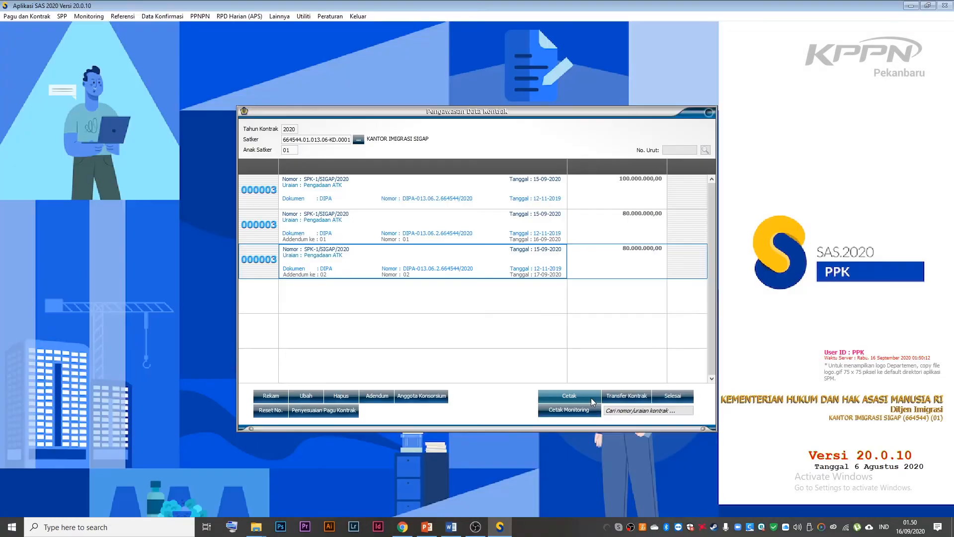
click(592, 397)
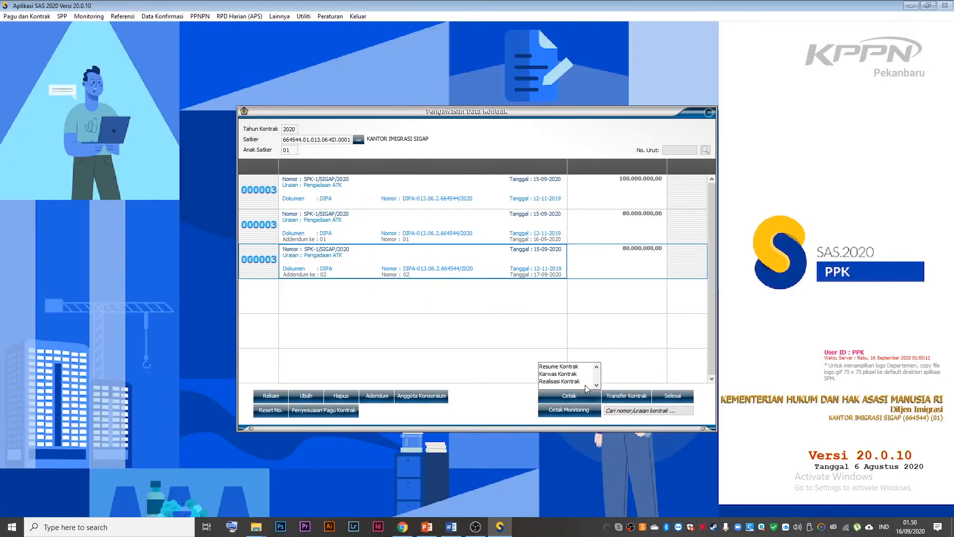
click(570, 373)
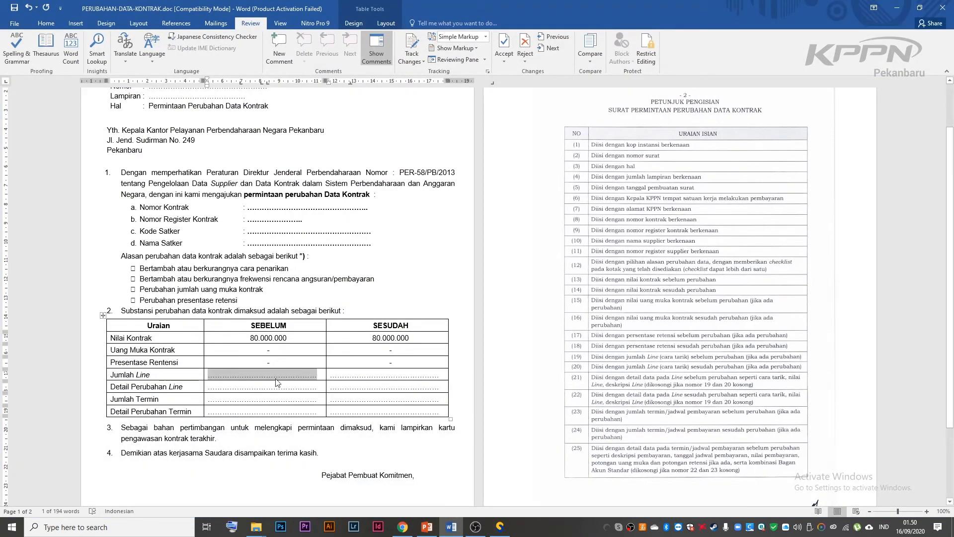
text(1)
key(ctrl+e)
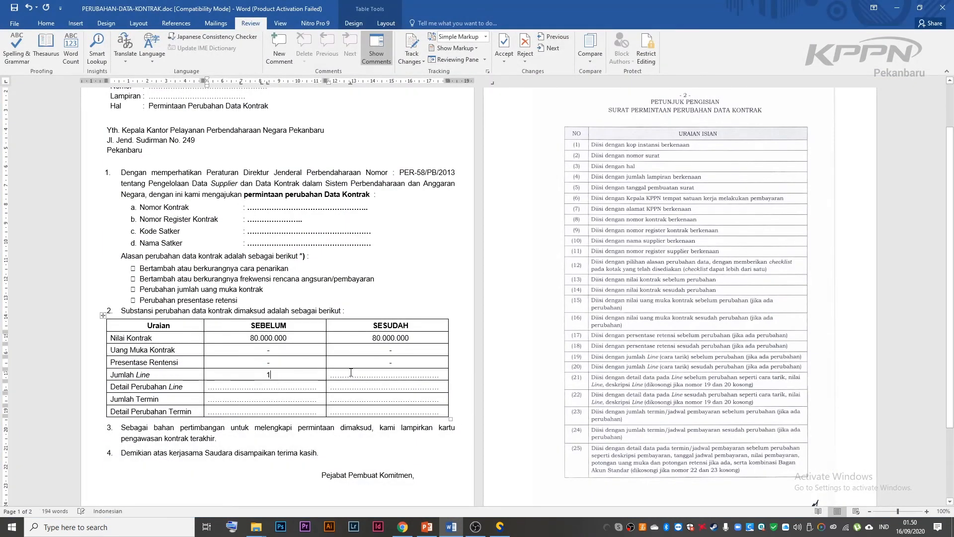
key(Tab)
text(1)
- Enter 10.5254.994.521811 as the Detail Perubahan Line in both columns and go to the SEBELUM cell of Jumlah Termin
double_click(298, 388)
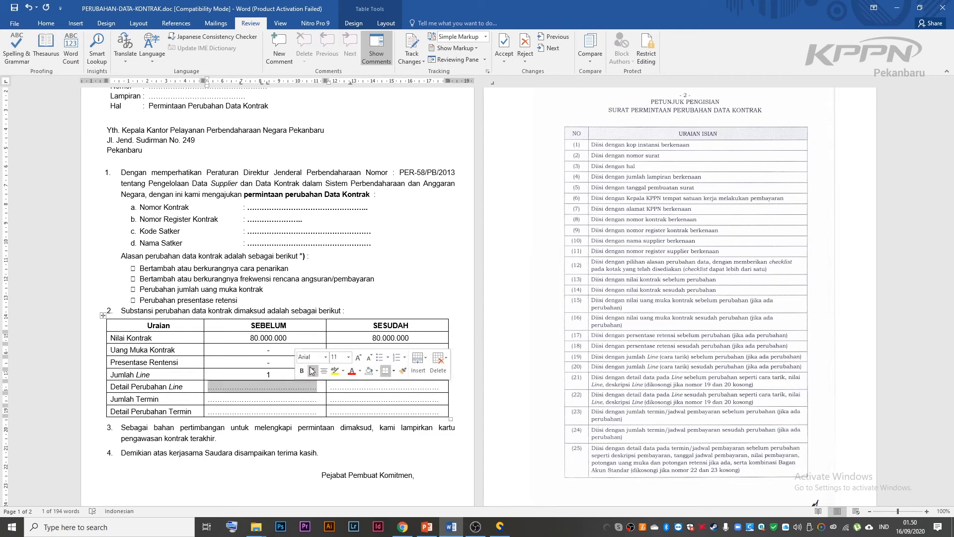
key(alt+Tab)
key(alt+Tab)
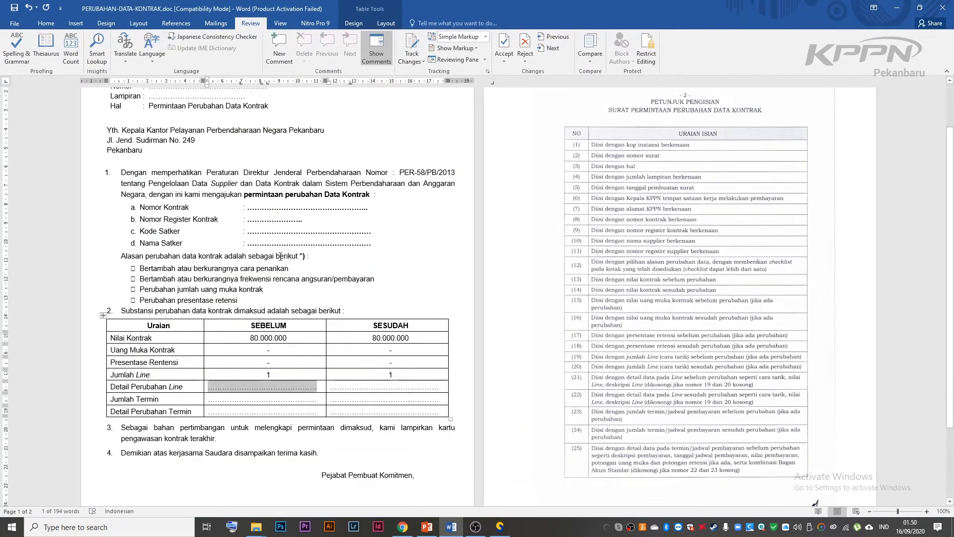
text(10.)
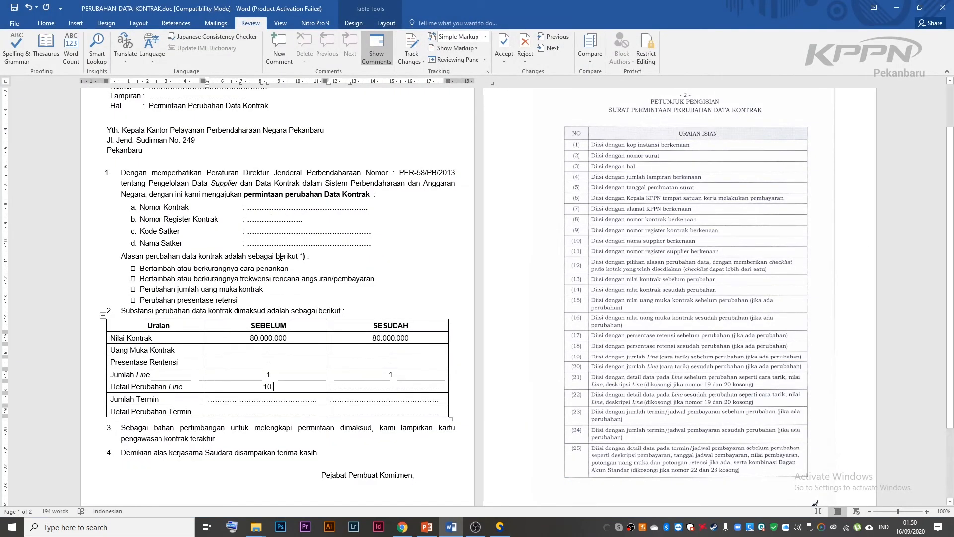
text(5254.994.)
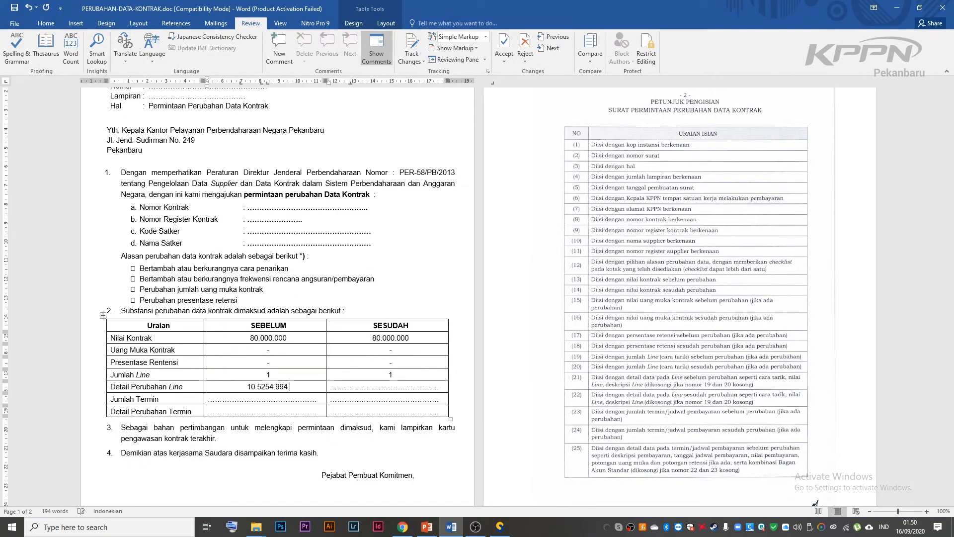
text(521811)
key(Tab)
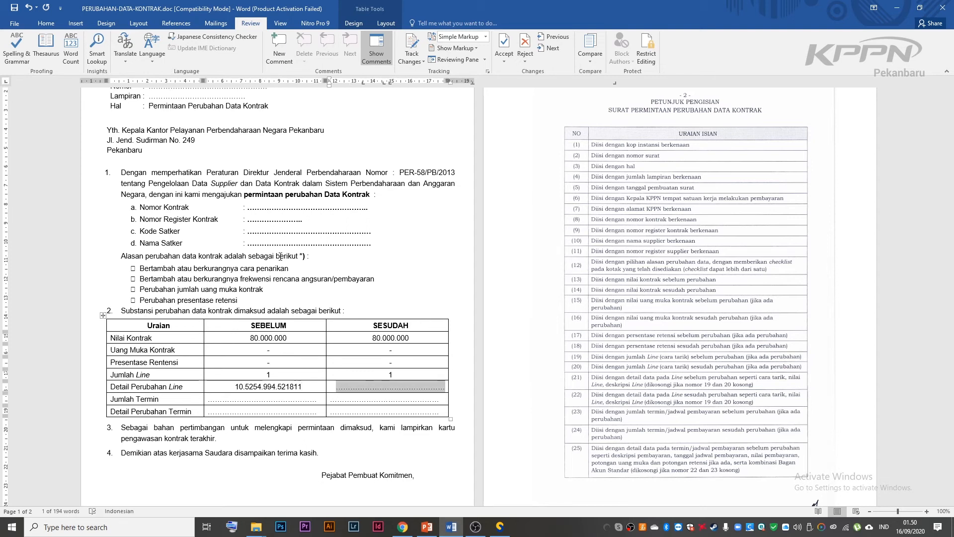
text(10.5254.994.521811)
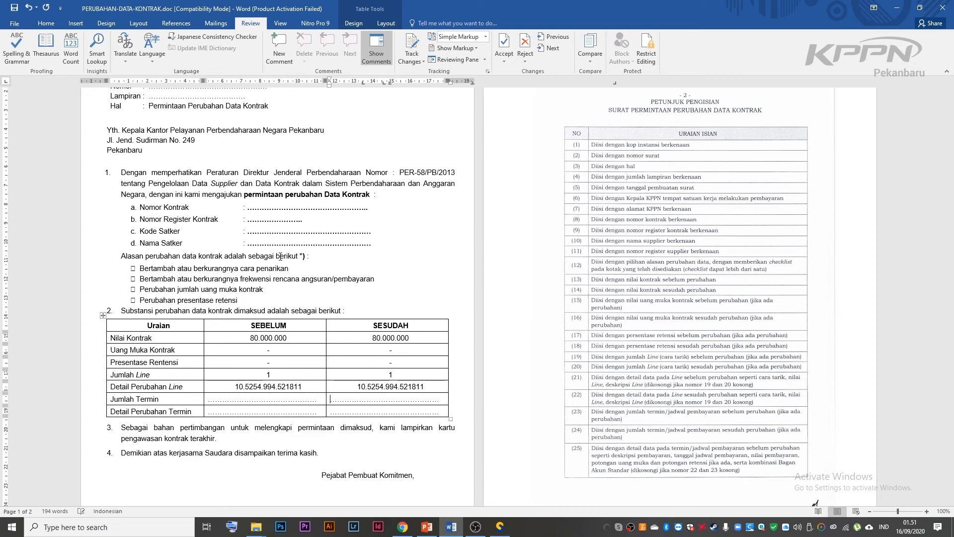
key(shift+Tab)
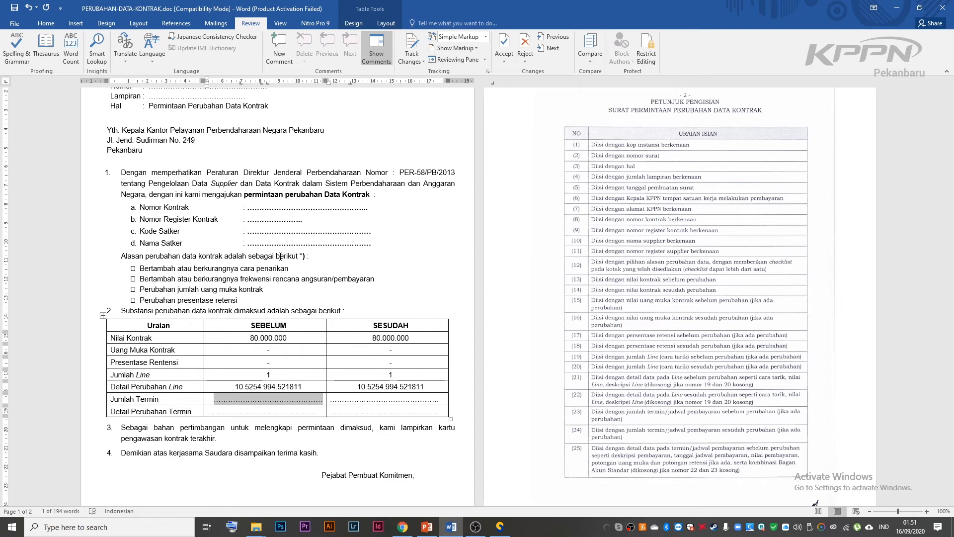
- Enter the letter's Jumlah Termin as 1 in the SEBELUM column and 2 in the SESUDAH column
text(1)
key(Tab)
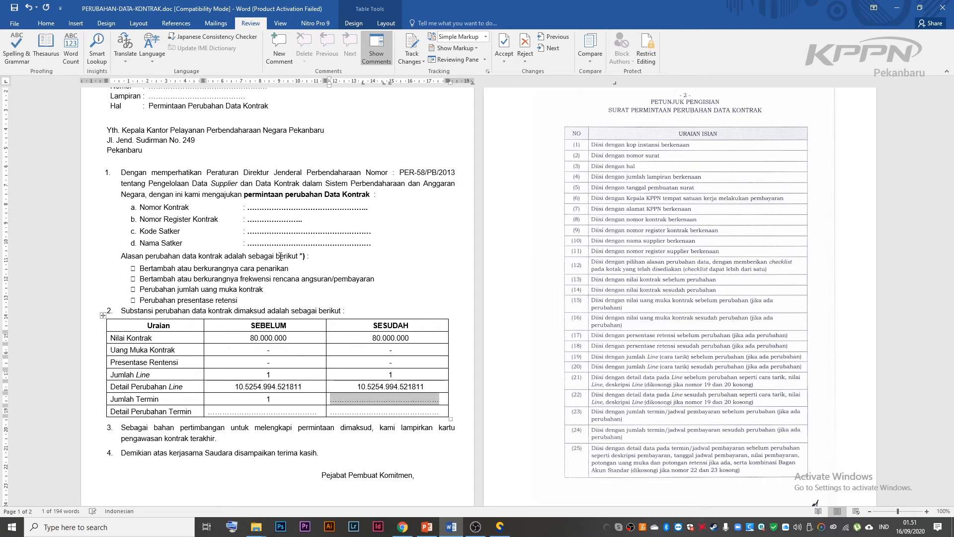
text(2)
- Fill Detail Perubahan Termin with "1. 80.000.000" under SEBELUM and "1. 40.000.000" and "2. 40.000.000" on separate lines under SESUDAH
key(Tab)
key(Tab)
text(1. )
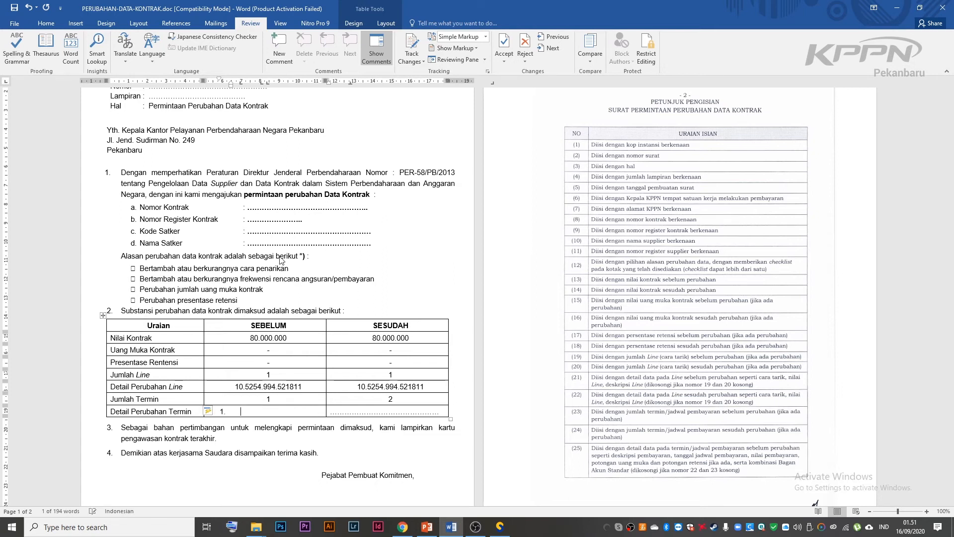
text(80.000.000)
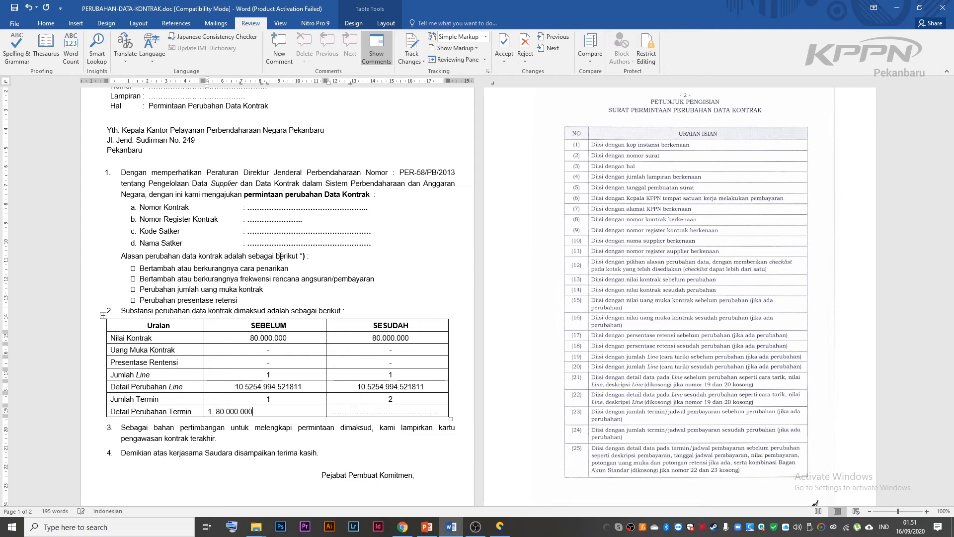
key(Tab)
text(1. 40.000.000)
key(Return)
text(2. 40.000.000)
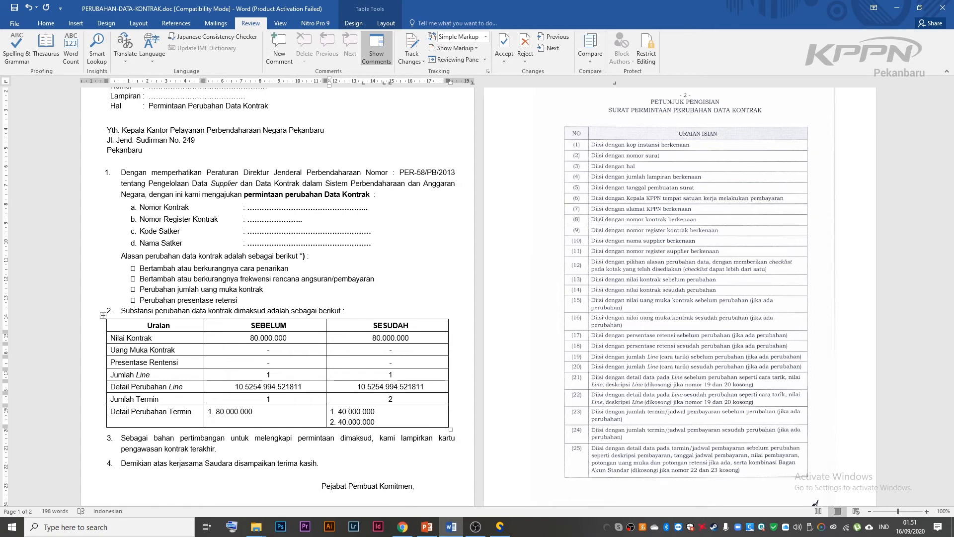
- Look over the letter from the signature block up to the letterhead and switch to the Kartu Pengawasan Kontrak preview in SAS 2020
scroll(319, 444, down, 3)
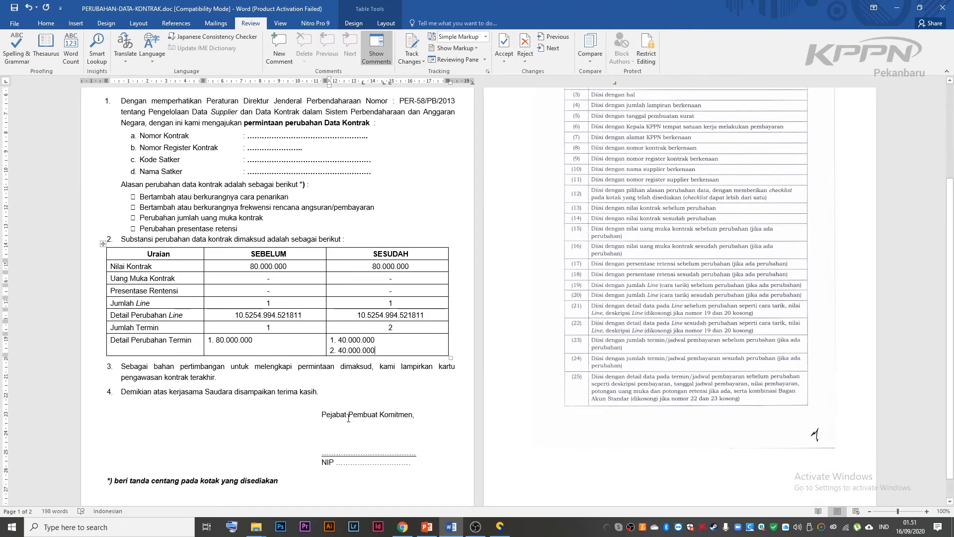
scroll(272, 419, up, 5)
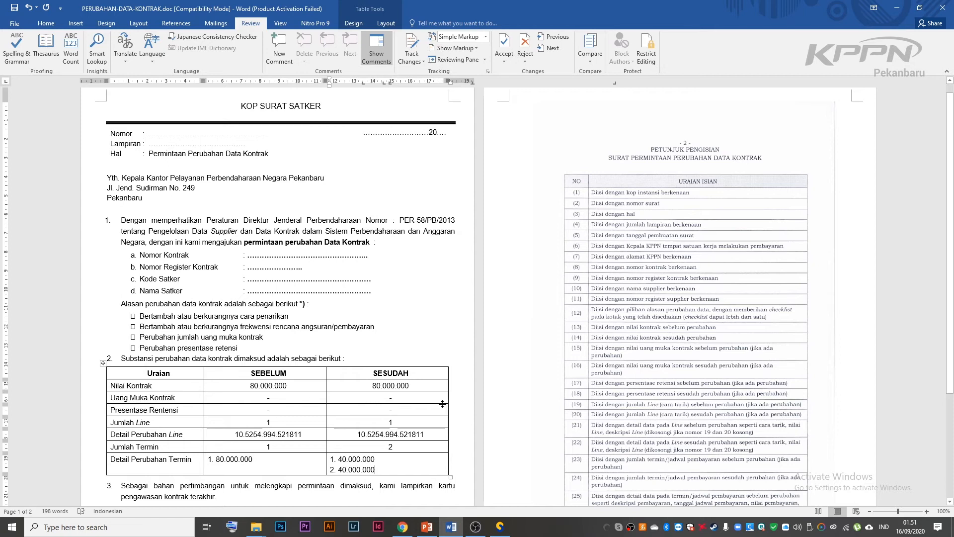
click(499, 526)
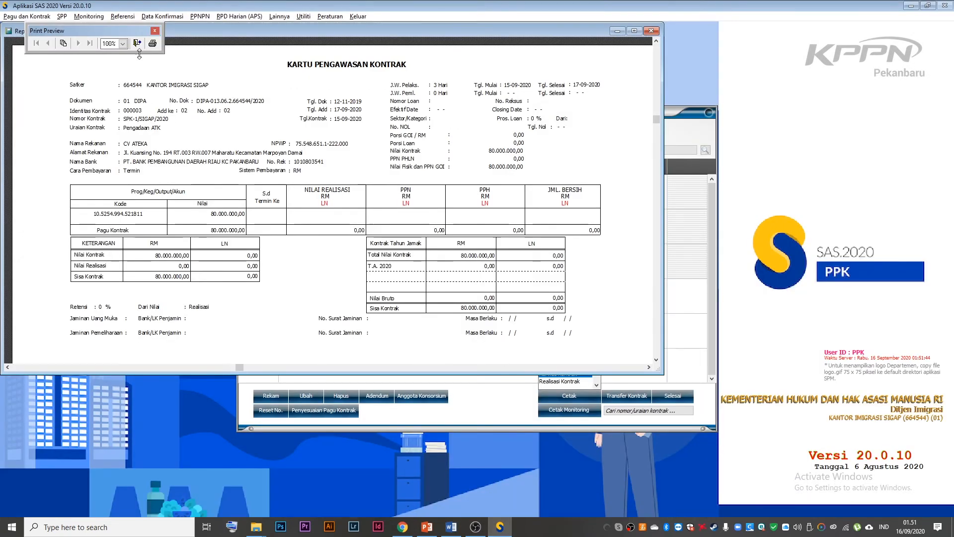